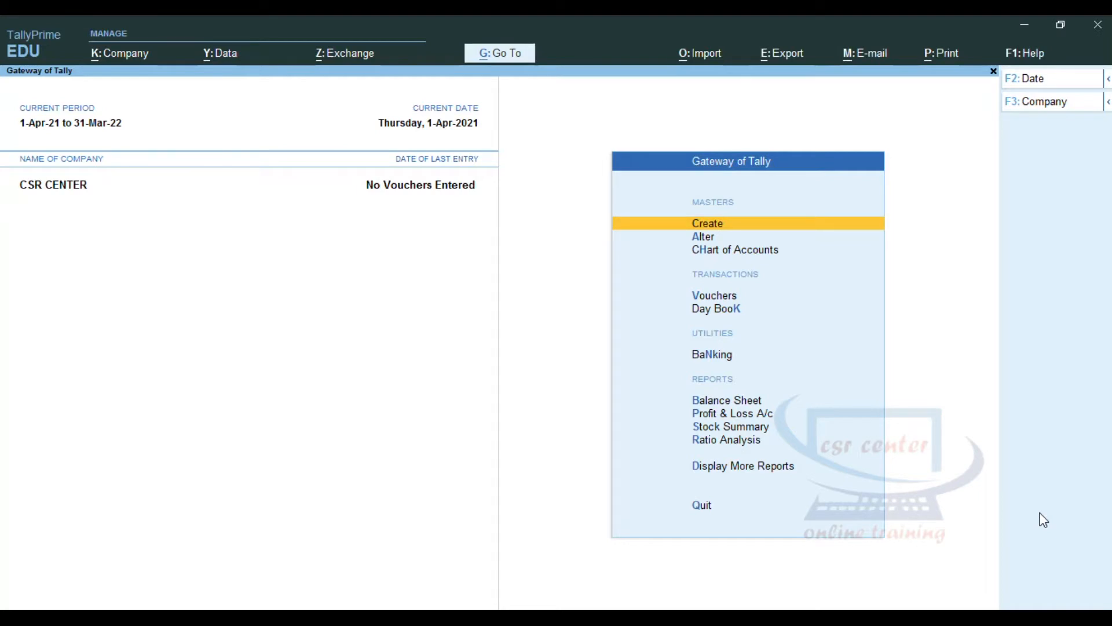
# Step: Start a new payroll pay head named "PF Administrative Charge @ 1.10%" without an alias
pyautogui.click(734, 226)
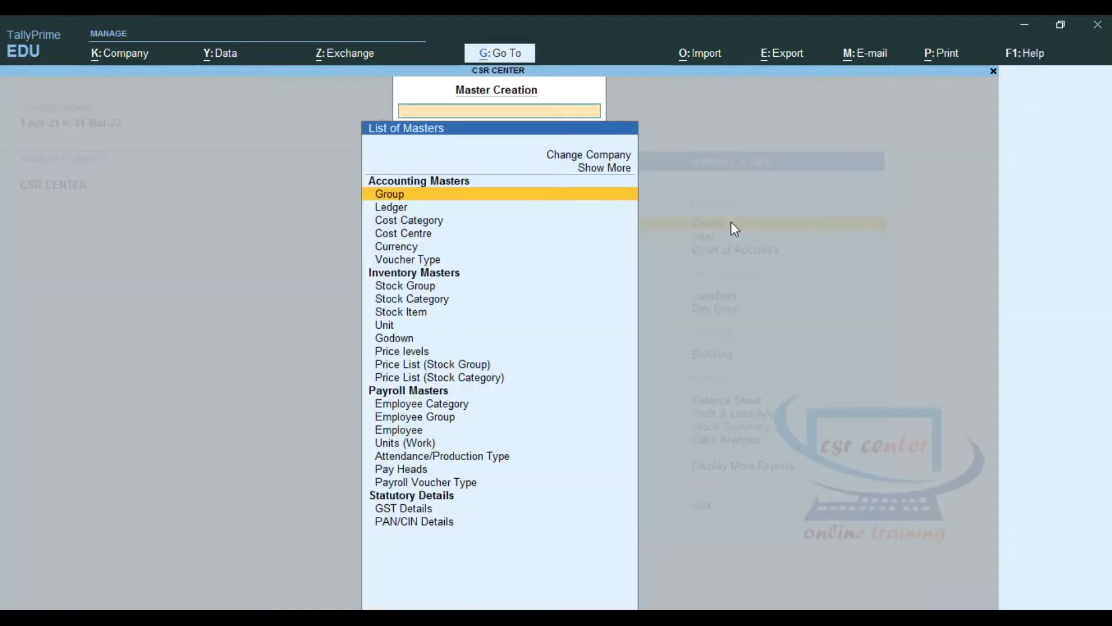
pyautogui.click(621, 173)
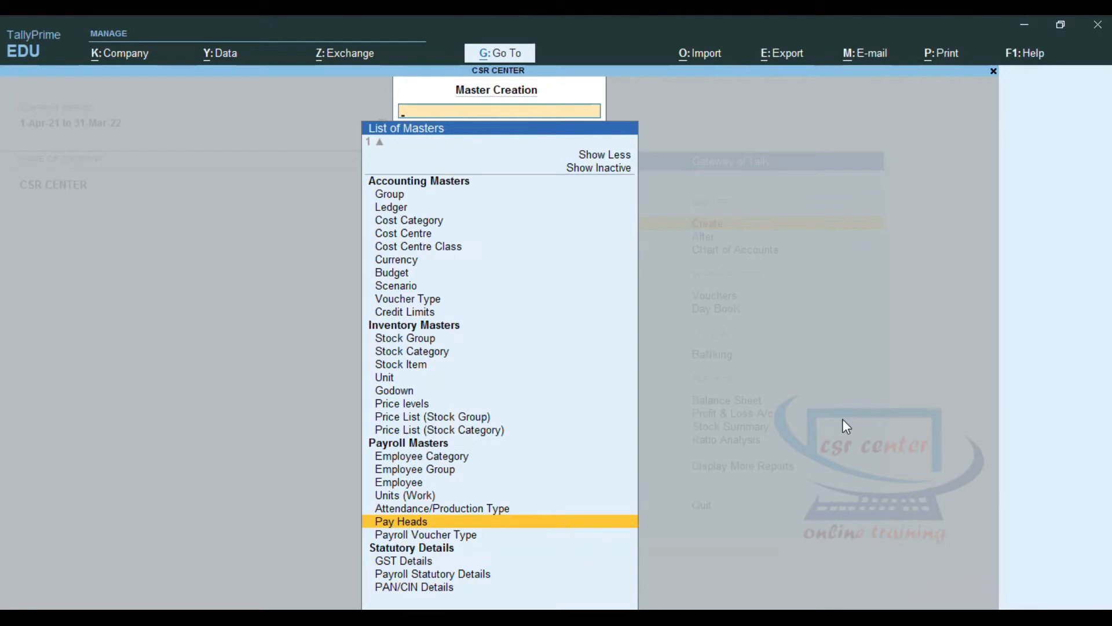
pyautogui.press('Return')
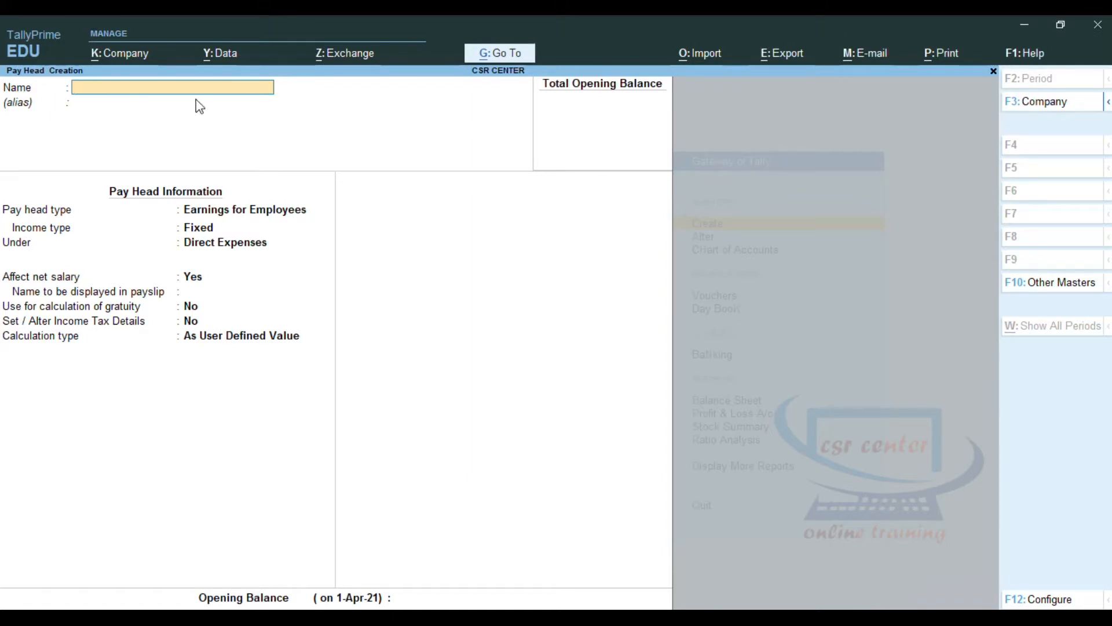
pyautogui.write('PF Administrative Charge @ 1.10%')
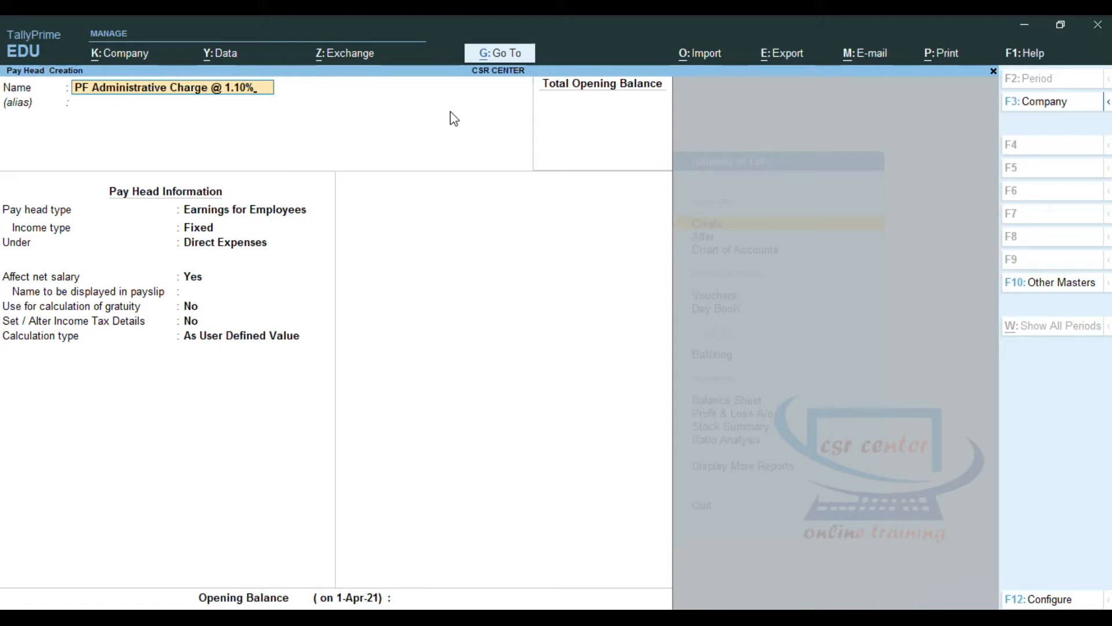
pyautogui.press('Return')
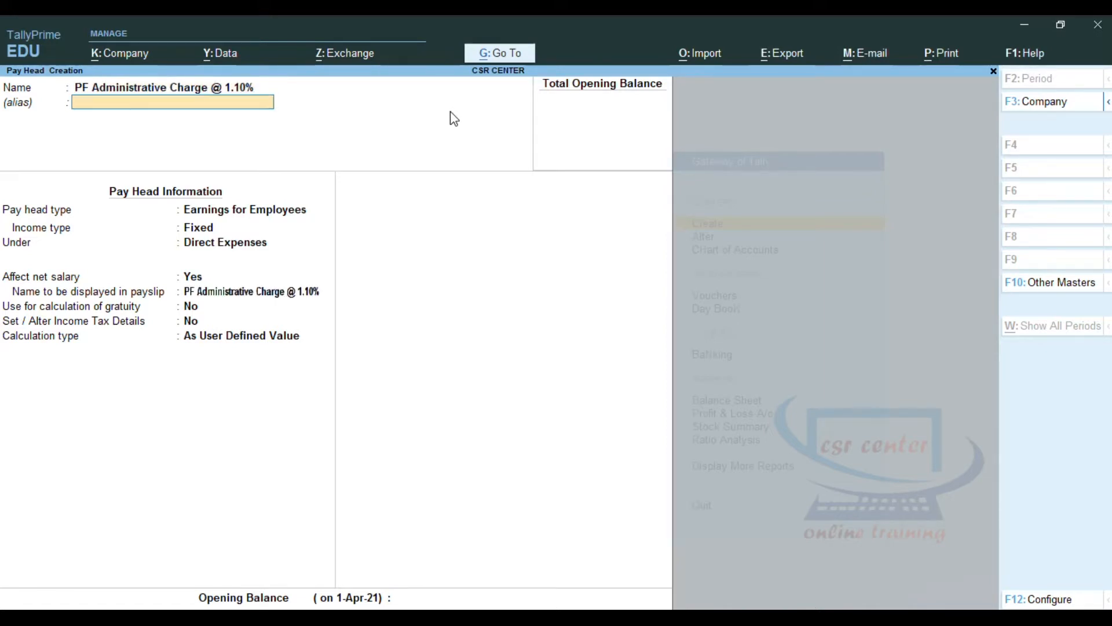
pyautogui.press('Return')
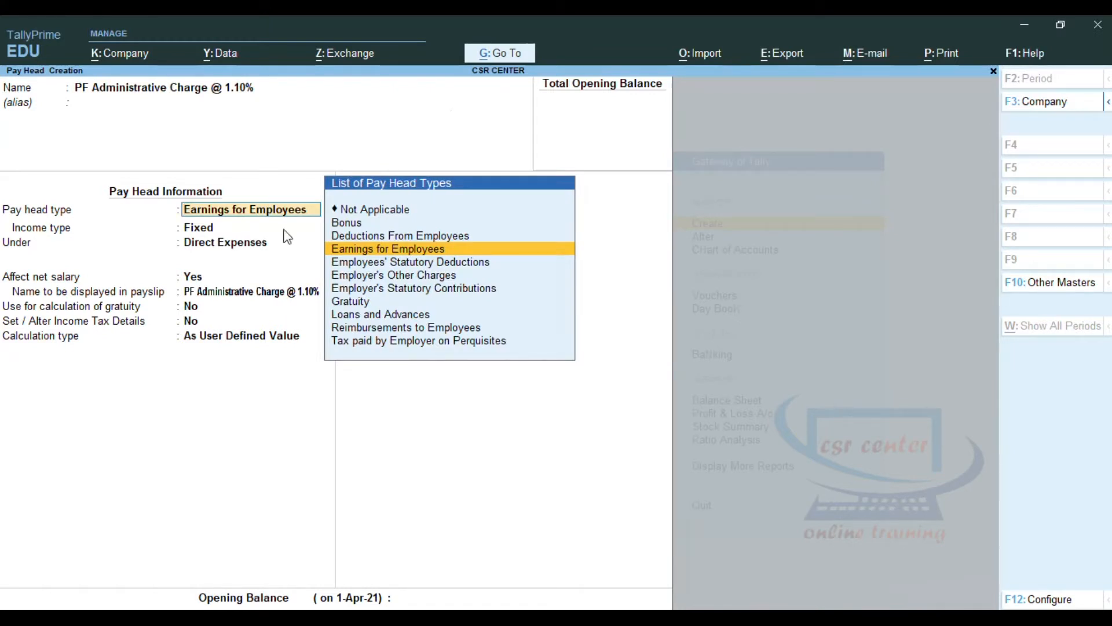
# Step: Classify the pay head as Employer's Other Charges, Admin Charges (A/c No. 2), under Current Liabilities, not affecting net salary
pyautogui.click(416, 276)
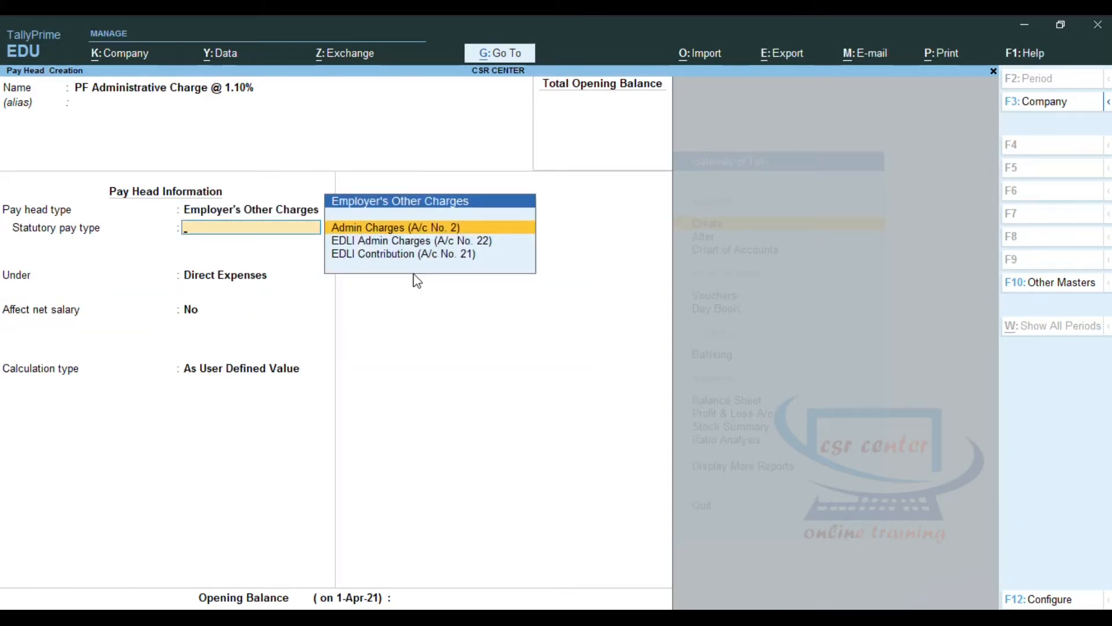
pyautogui.press('Return')
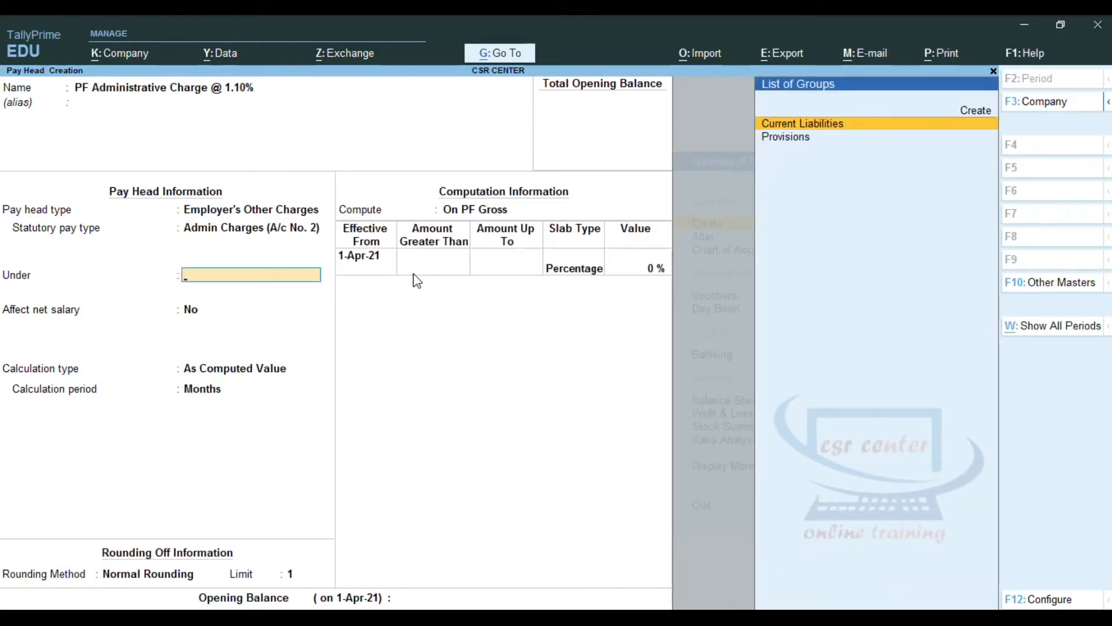
pyautogui.press('Return')
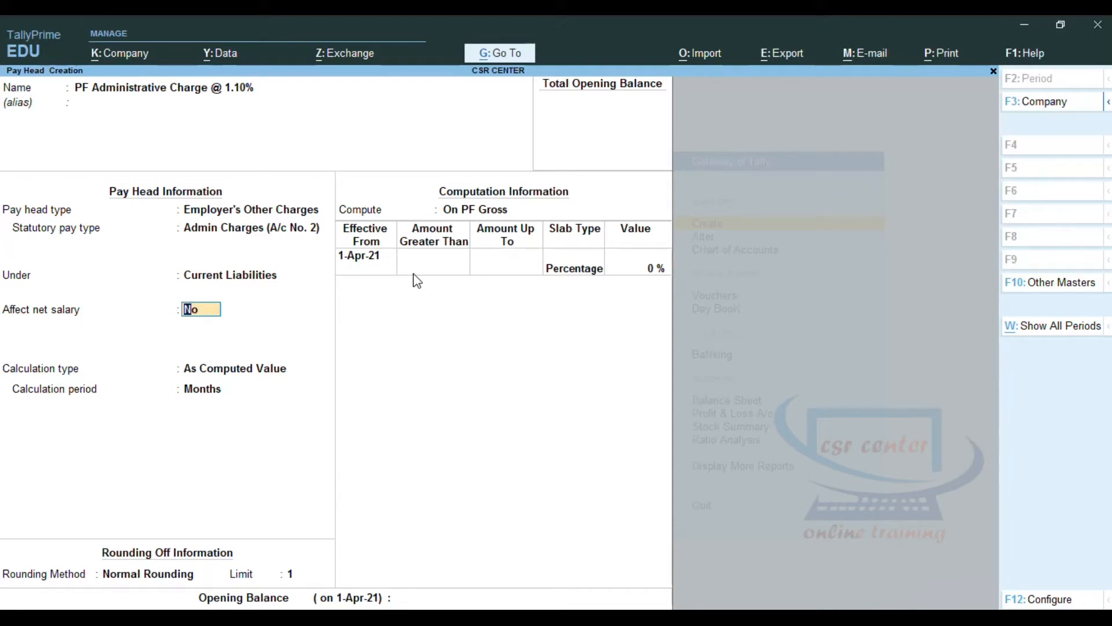
pyautogui.press('Return')
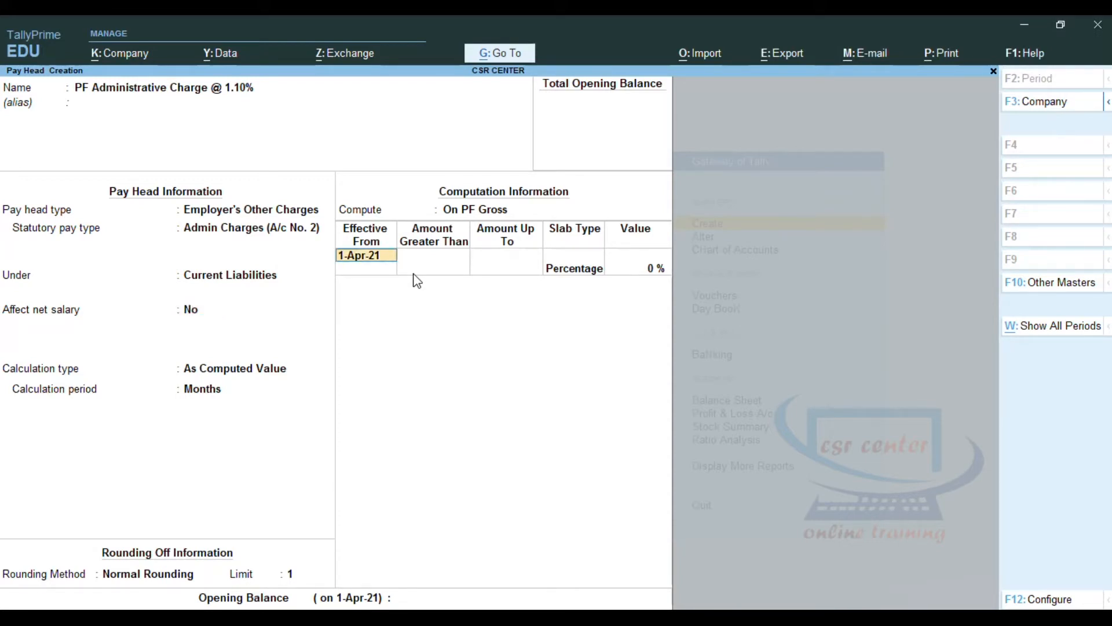
# Step: Define a percentage slab of 1.10% for amounts up to 5,000 effective from 1-Apr-21, and save the pay head without an opening balance
pyautogui.press('Return')
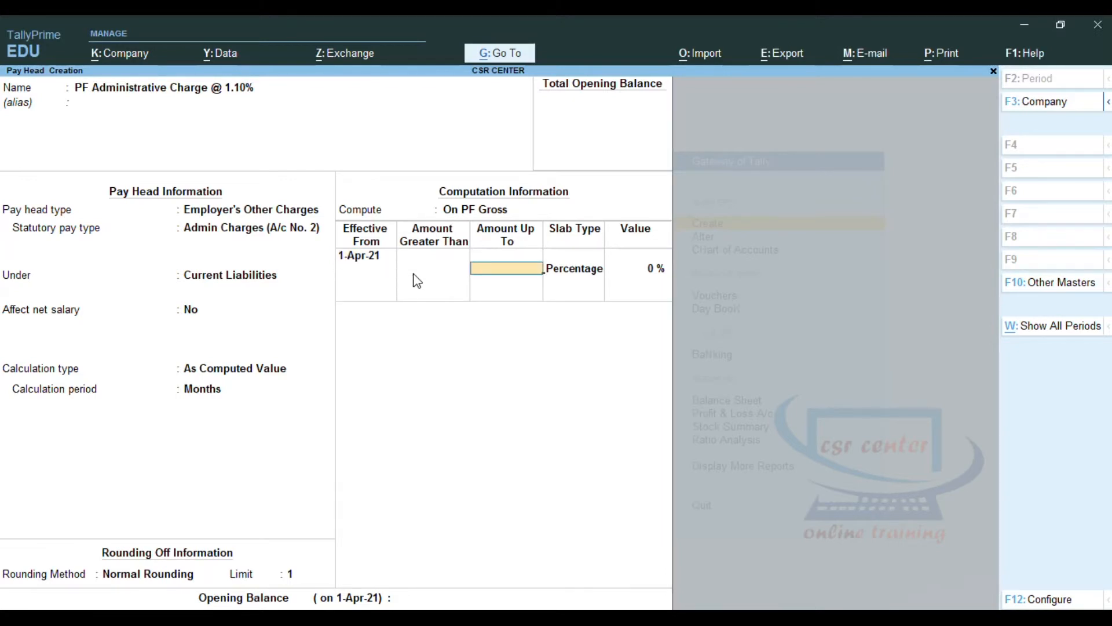
pyautogui.write('5,00')
pyautogui.write('000')
pyautogui.press('Return')
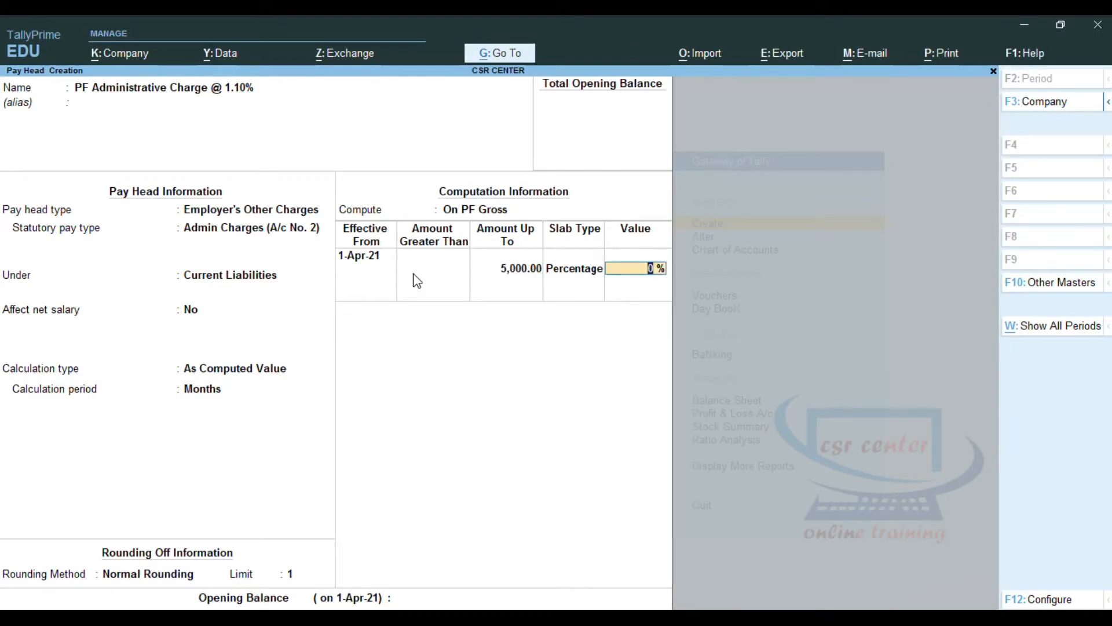
pyautogui.write('1.10 %')
pyautogui.press('Return')
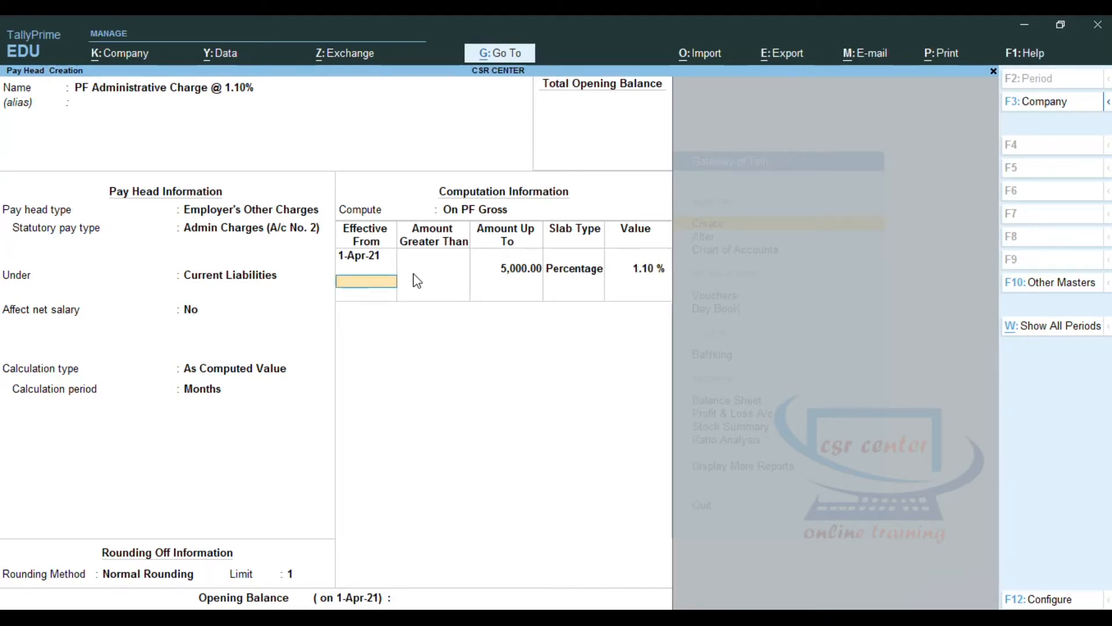
pyautogui.press('Return')
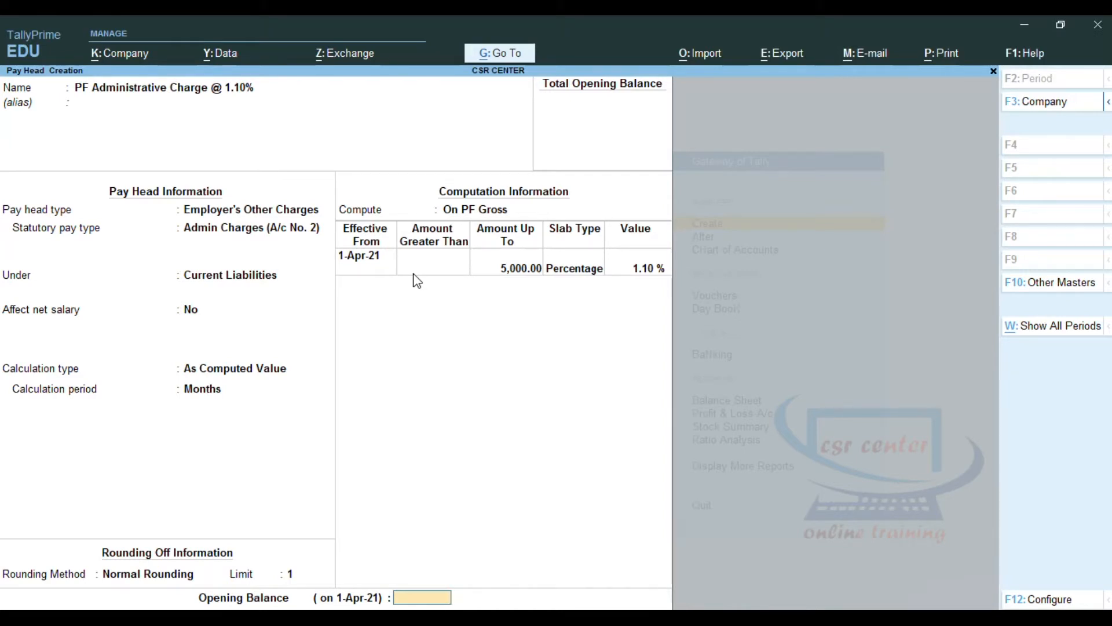
pyautogui.press('Return')
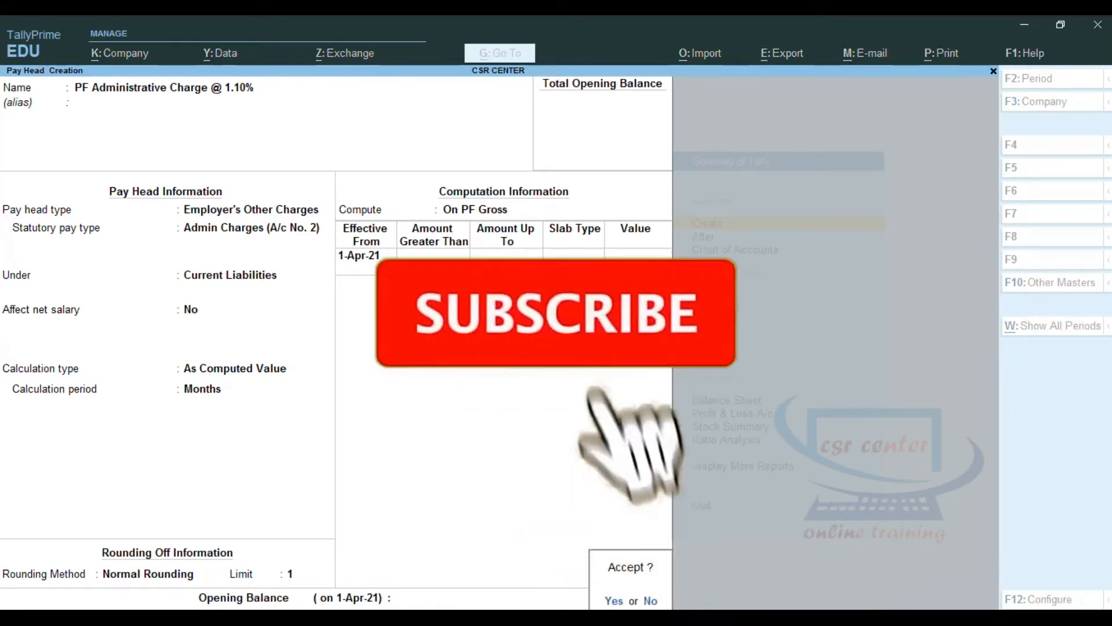
# Step: Name the next pay head "EDLI Contribution @ 0.5%" and leave its alias empty
pyautogui.write('EDLI Contribution @ 0.5%')
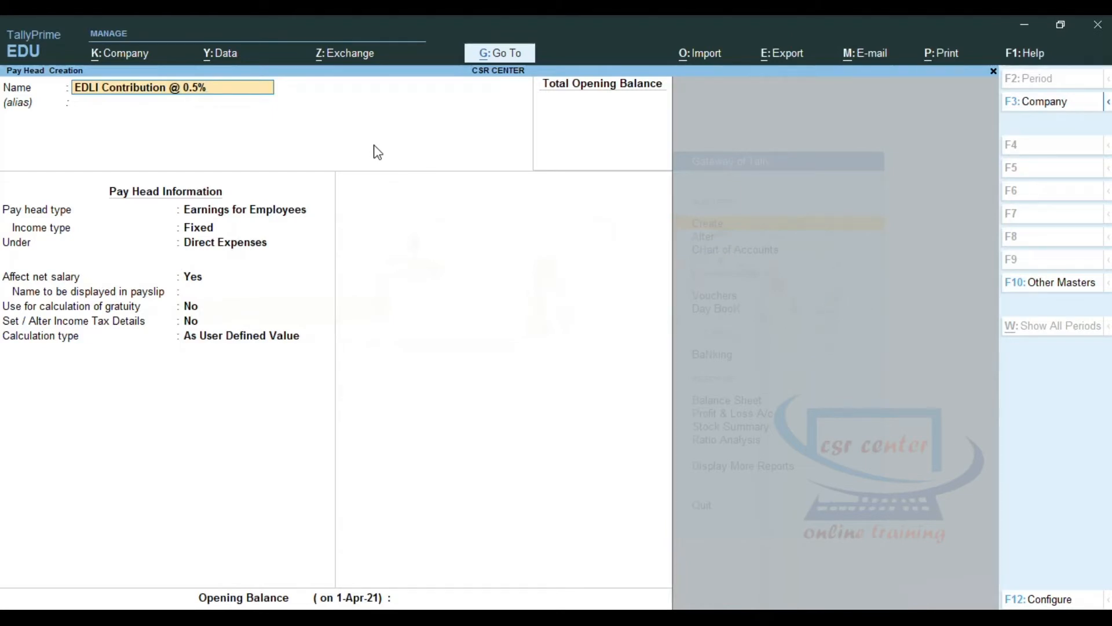
pyautogui.press('Return')
pyautogui.press('Return')
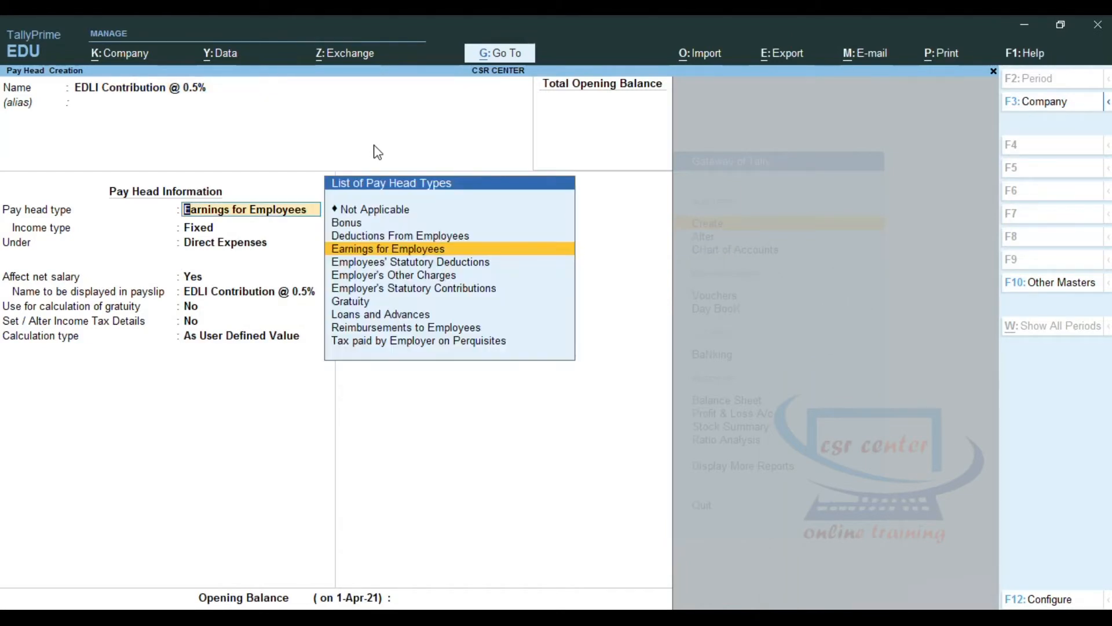
# Step: Classify the EDLI pay head as Employer's Other Charges, EDLI Contribution (A/c No. 21), under Current Liabilities, not affecting net salary
pyautogui.click(524, 286)
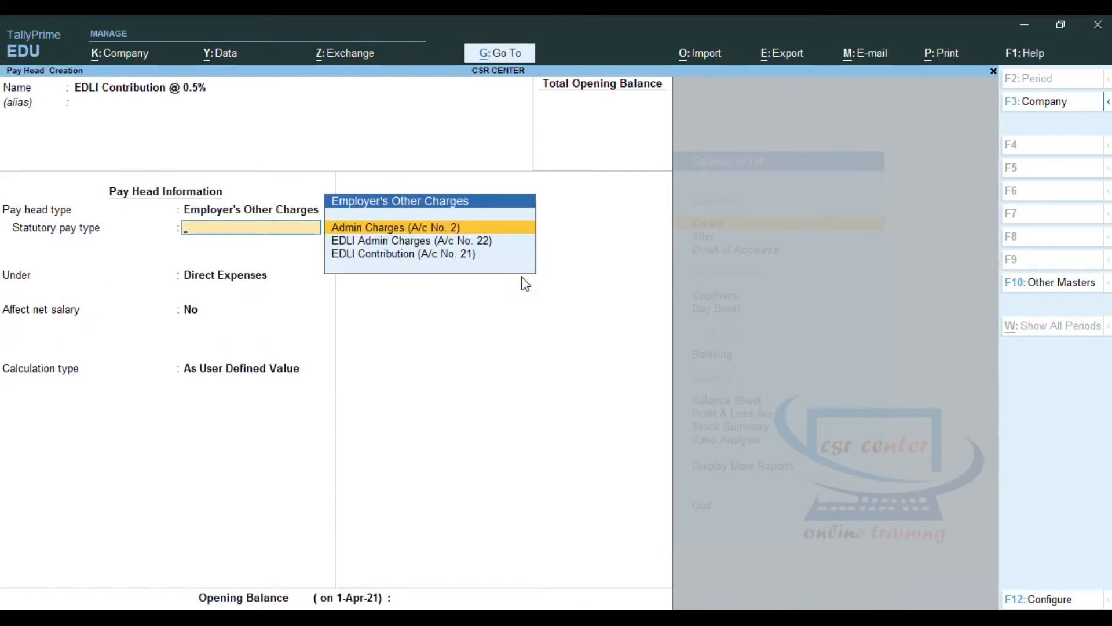
pyautogui.press('Down')
pyautogui.press('Down')
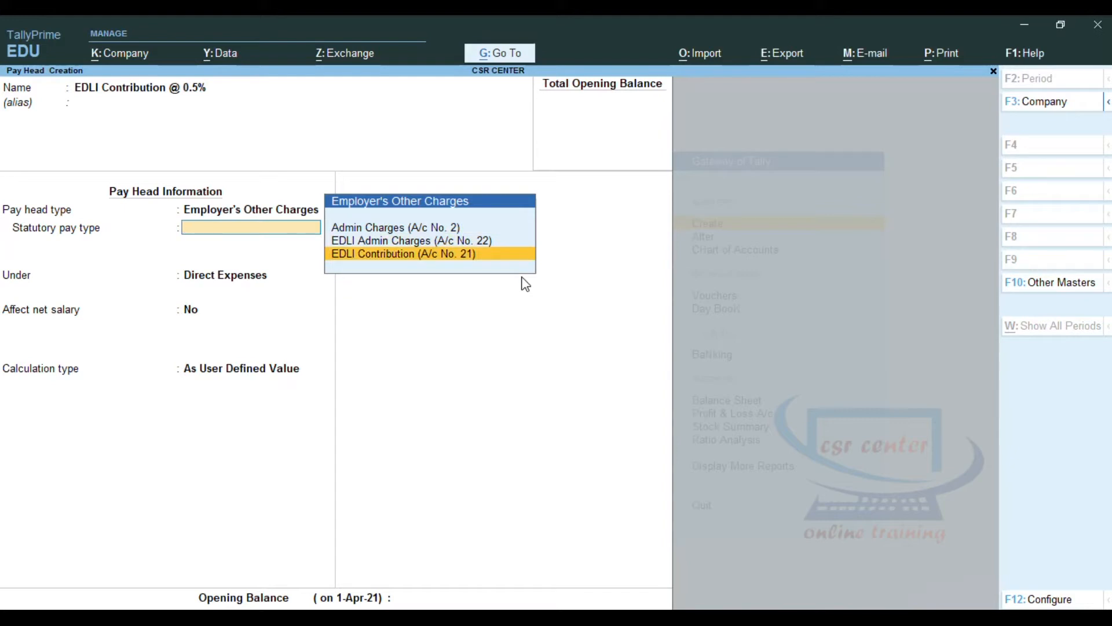
pyautogui.press('Return')
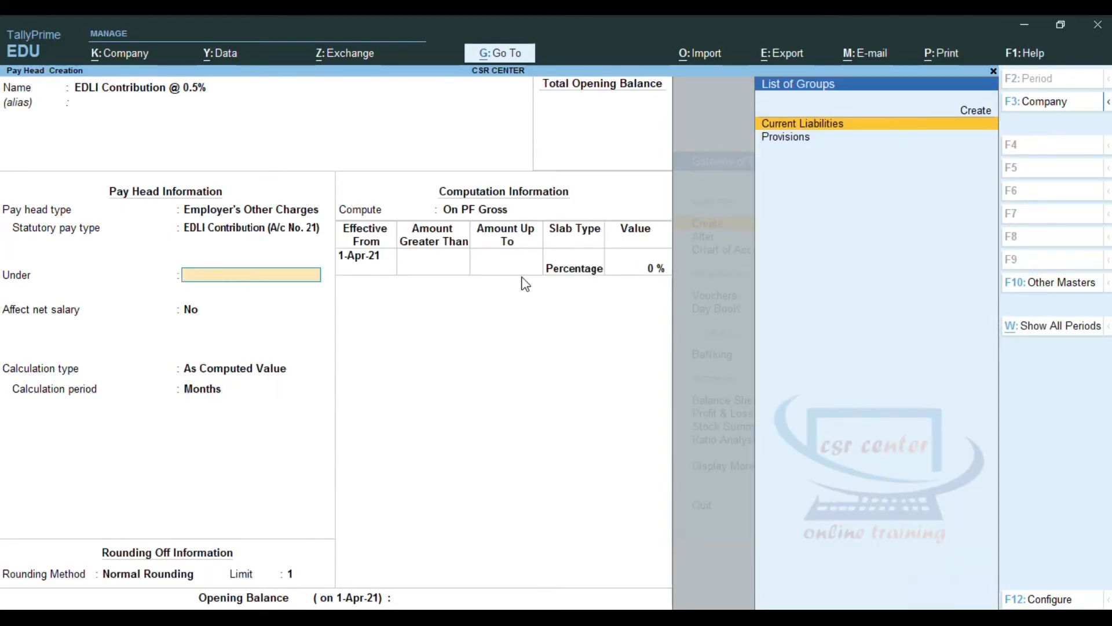
pyautogui.press('Return')
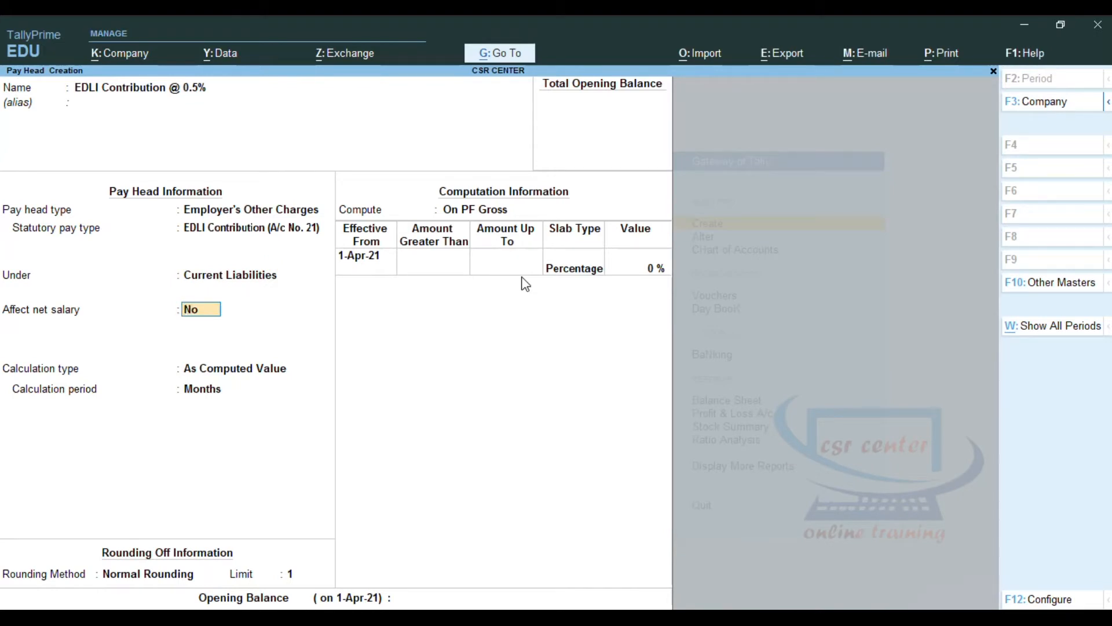
pyautogui.press('Return')
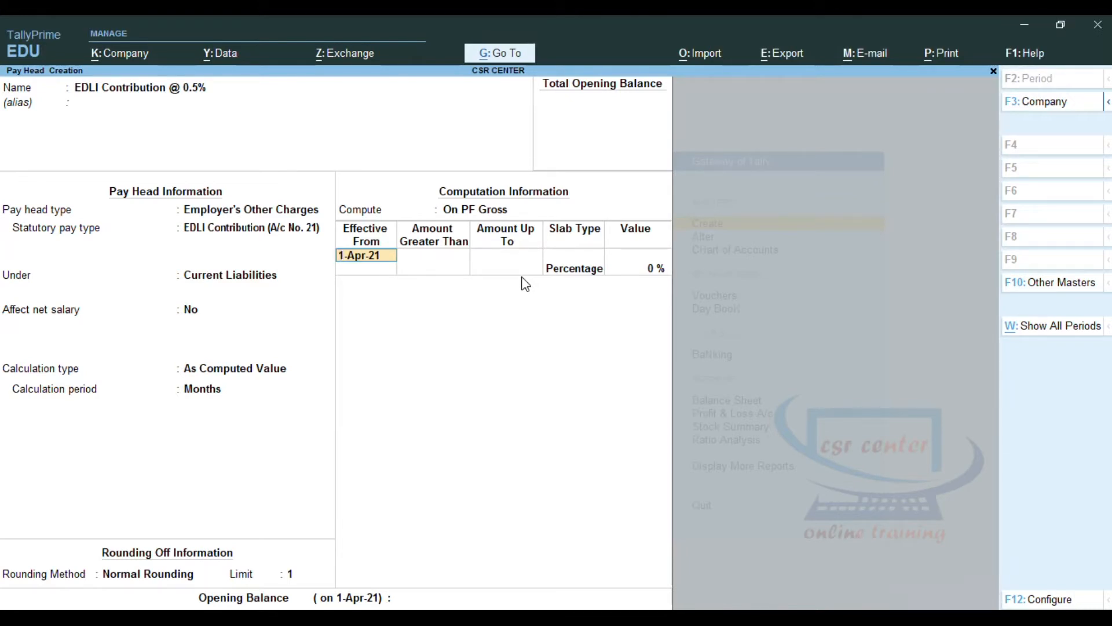
# Step: Define a 0.50% slab without an upper amount limit effective from 1-Apr-21, and save the EDLI pay head without an opening balance
pyautogui.press('Return')
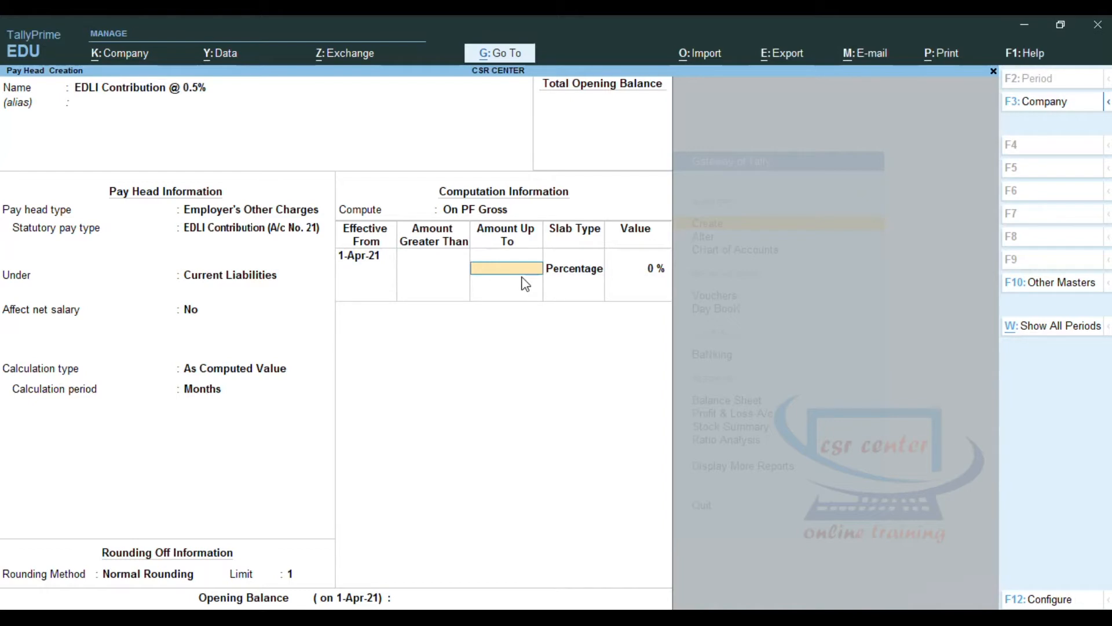
pyautogui.press('Return')
pyautogui.write('050')
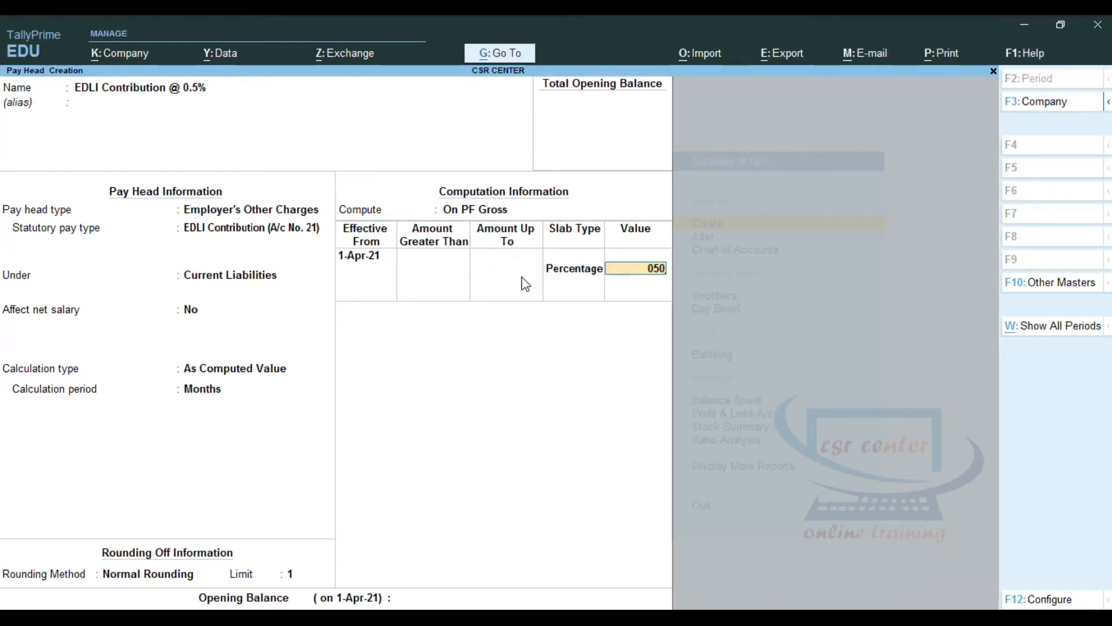
pyautogui.press('BackSpace')
pyautogui.press('BackSpace')
pyautogui.write('.50%')
pyautogui.press('Return')
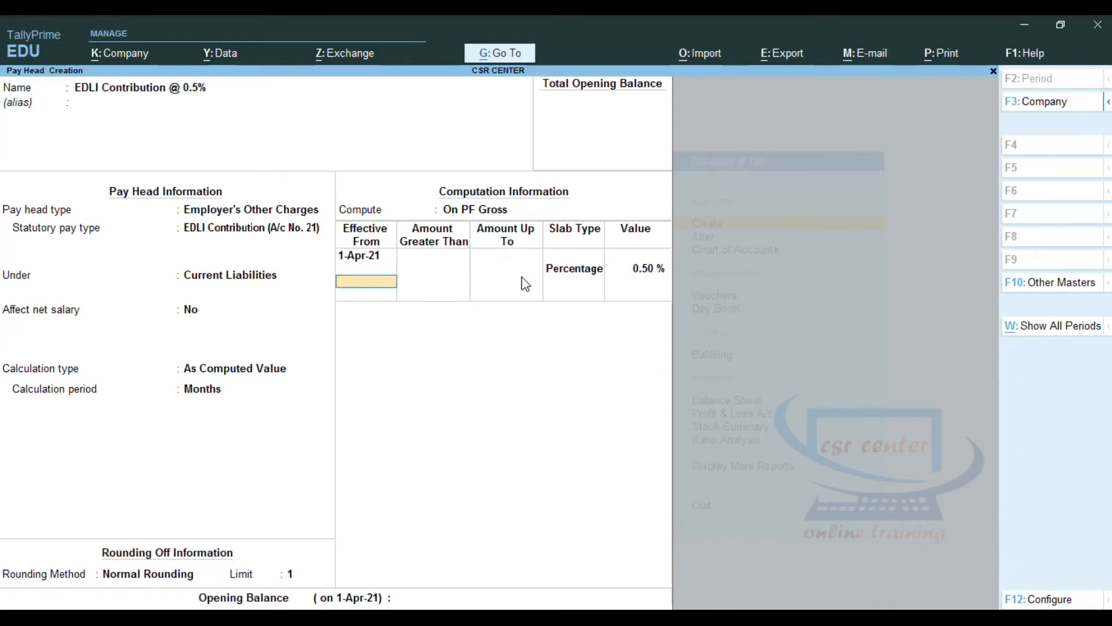
pyautogui.press('Return')
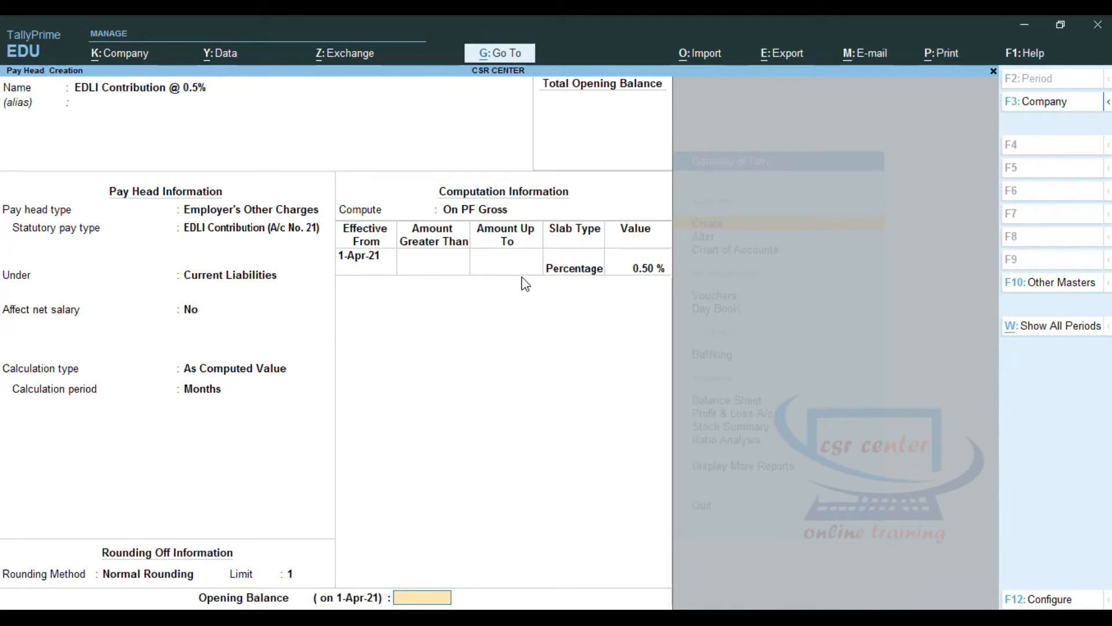
pyautogui.press('Return')
pyautogui.press('Return')
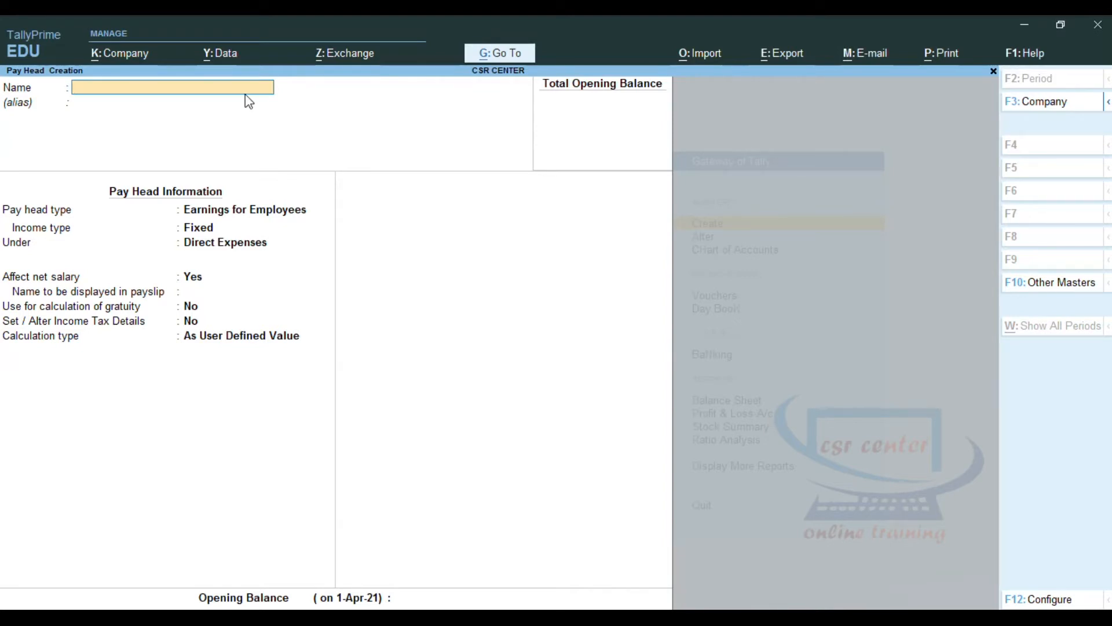
# Step: Start a pay head named "Bonus" with type Earnings for Employees and income type Fixed
pyautogui.write('Bonus')
pyautogui.press('Return')
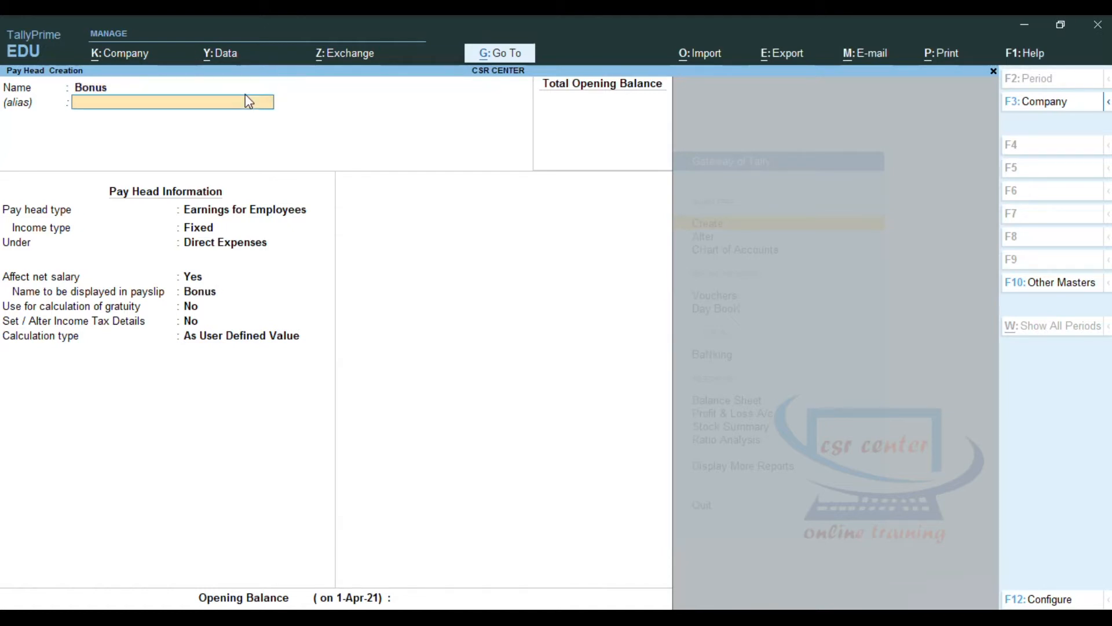
pyautogui.press('Return')
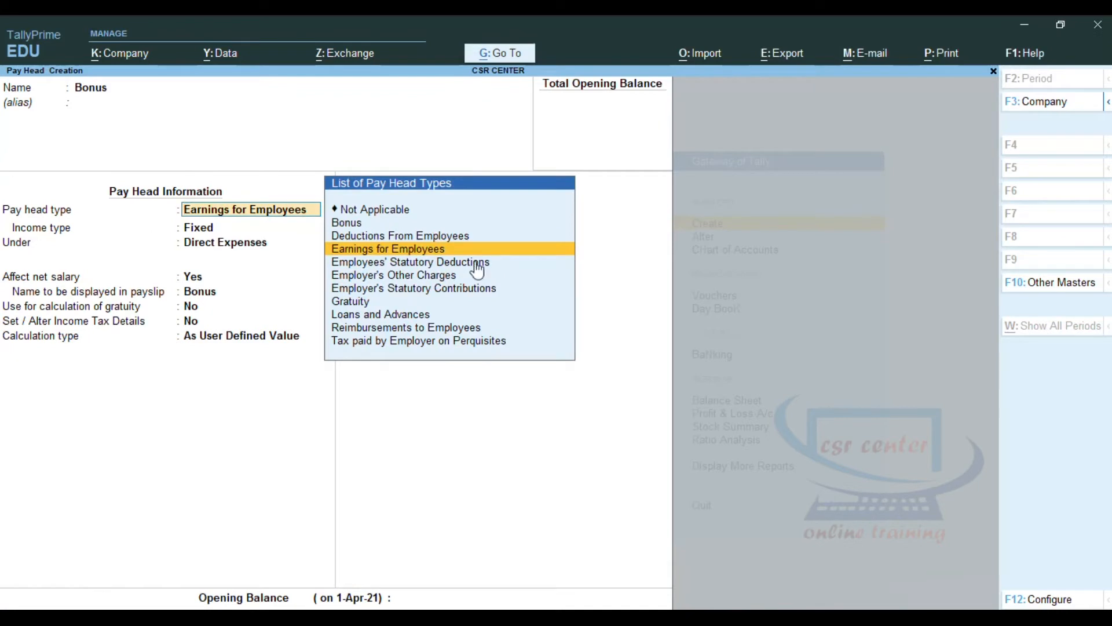
pyautogui.click(431, 250)
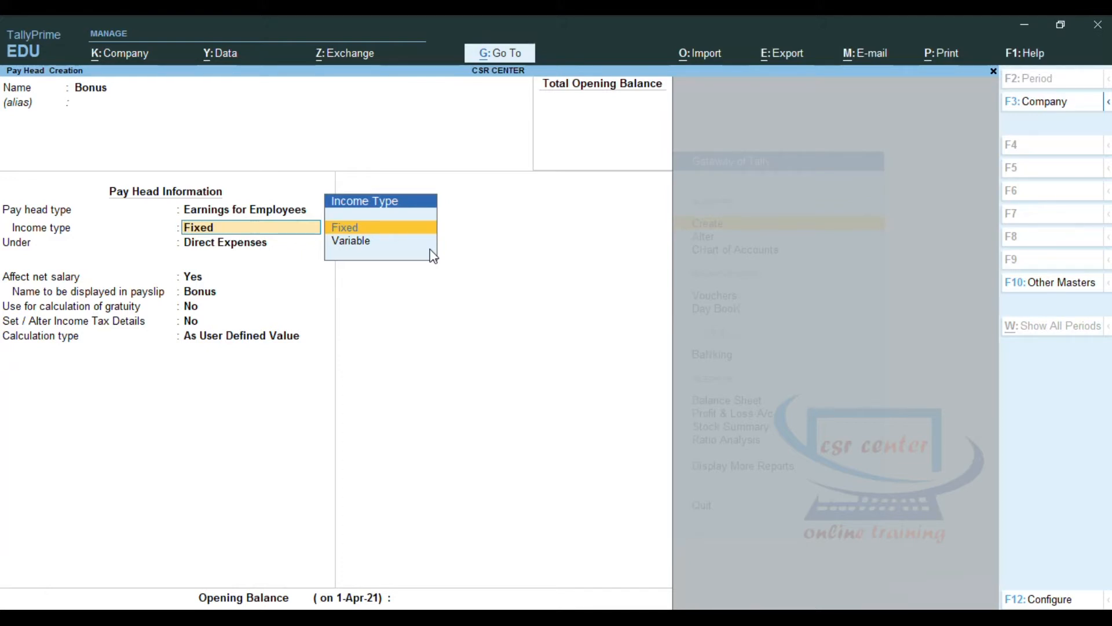
pyautogui.press('Return')
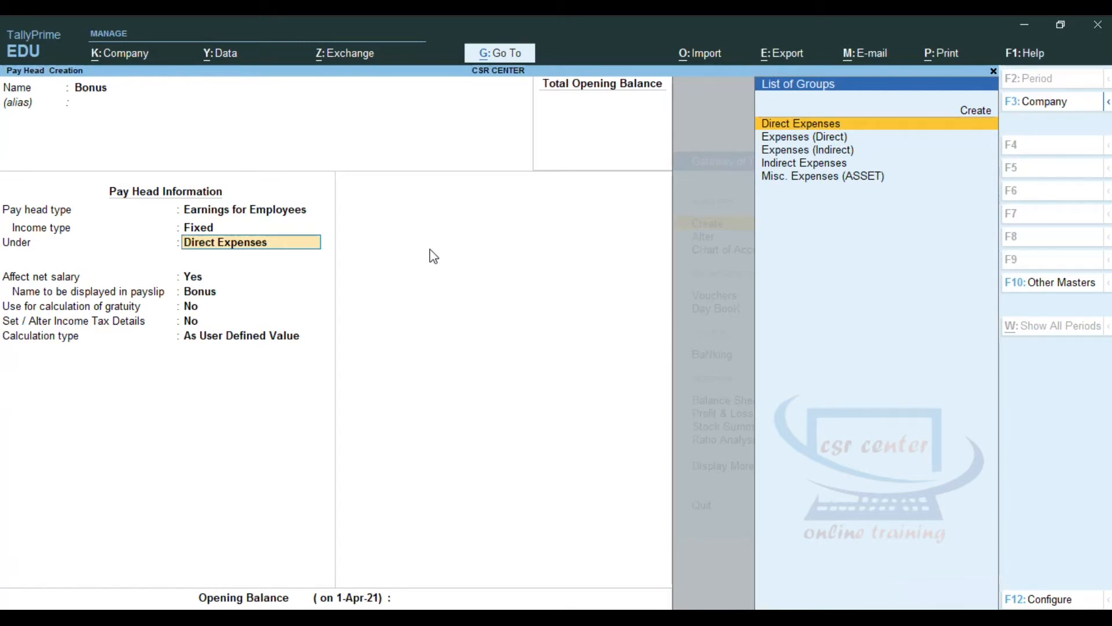
# Step: Place the Bonus pay head under Indirect Expenses, make it affect net salary, and keep "Bonus" as its payslip name
pyautogui.press('Down')
pyautogui.press('Down')
pyautogui.press('Down')
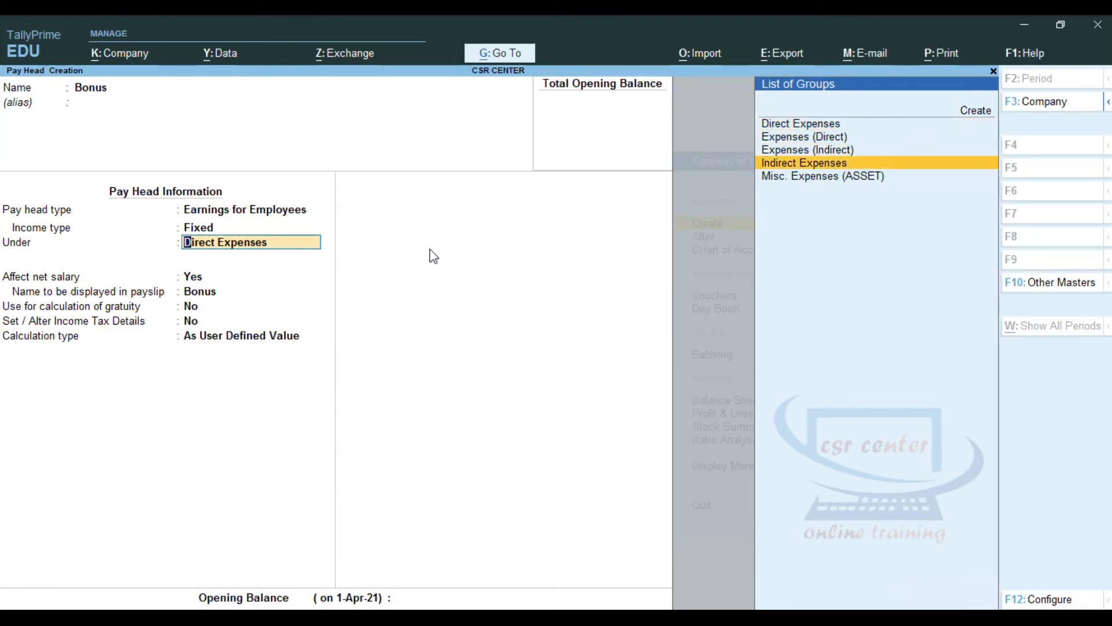
pyautogui.press('Return')
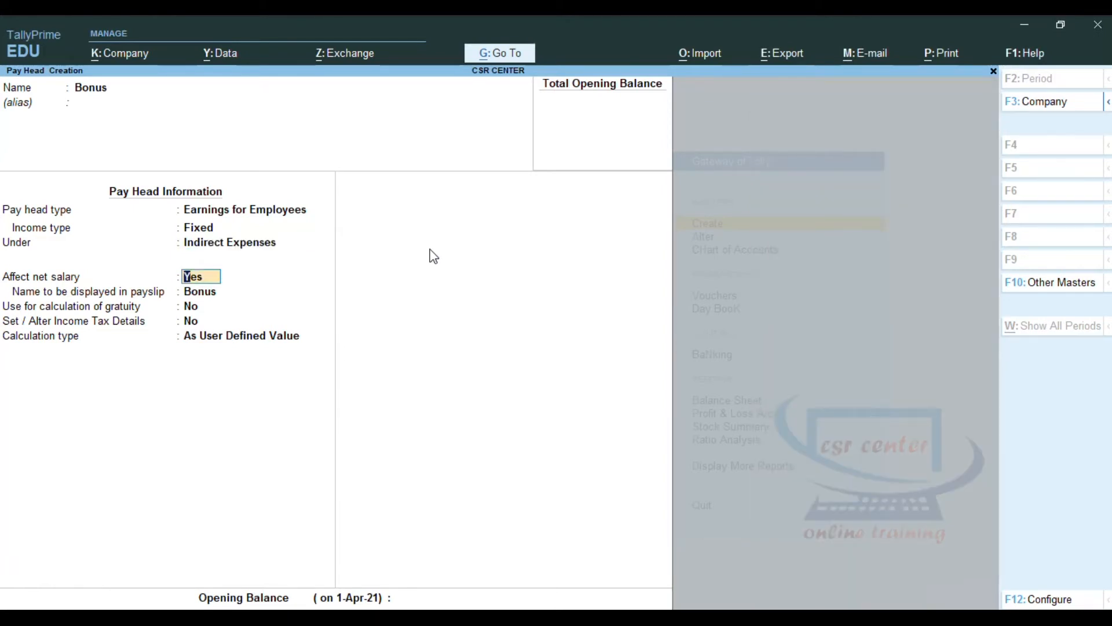
pyautogui.write('y')
pyautogui.press('Return')
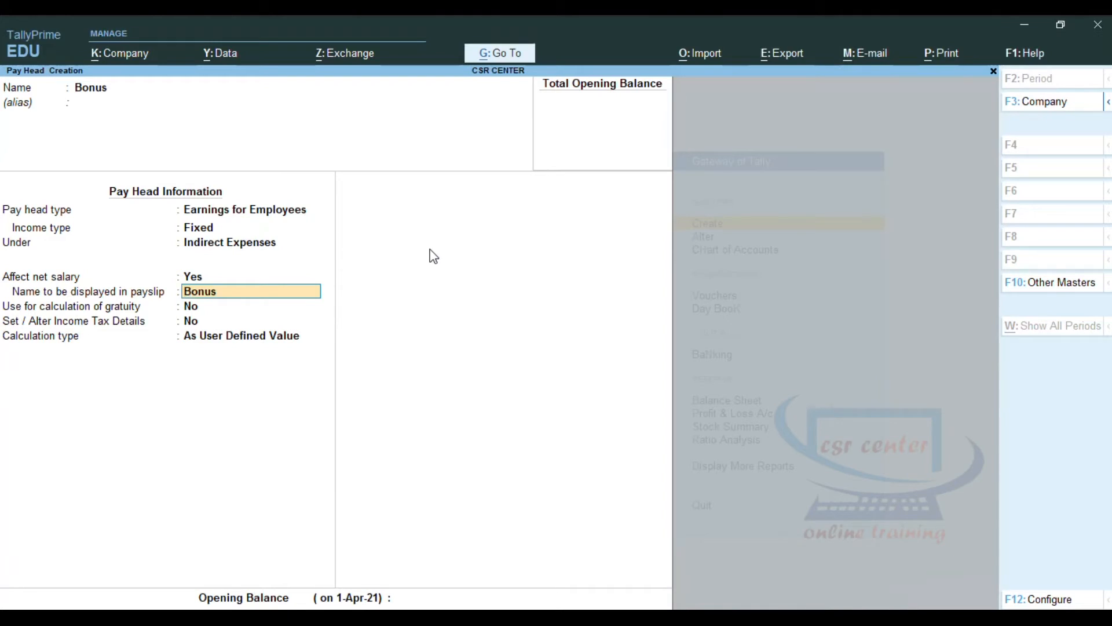
pyautogui.press('Return')
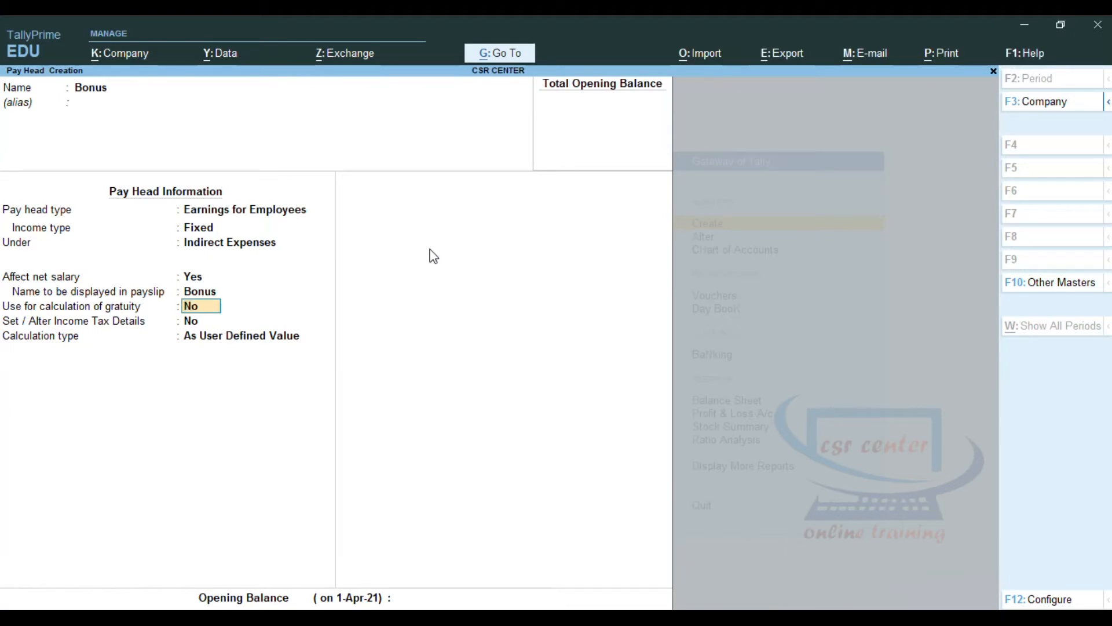
# Step: Exclude Bonus from gratuity and income tax details, calculate it As User Defined Value, and save it without an opening balance
pyautogui.press('Return')
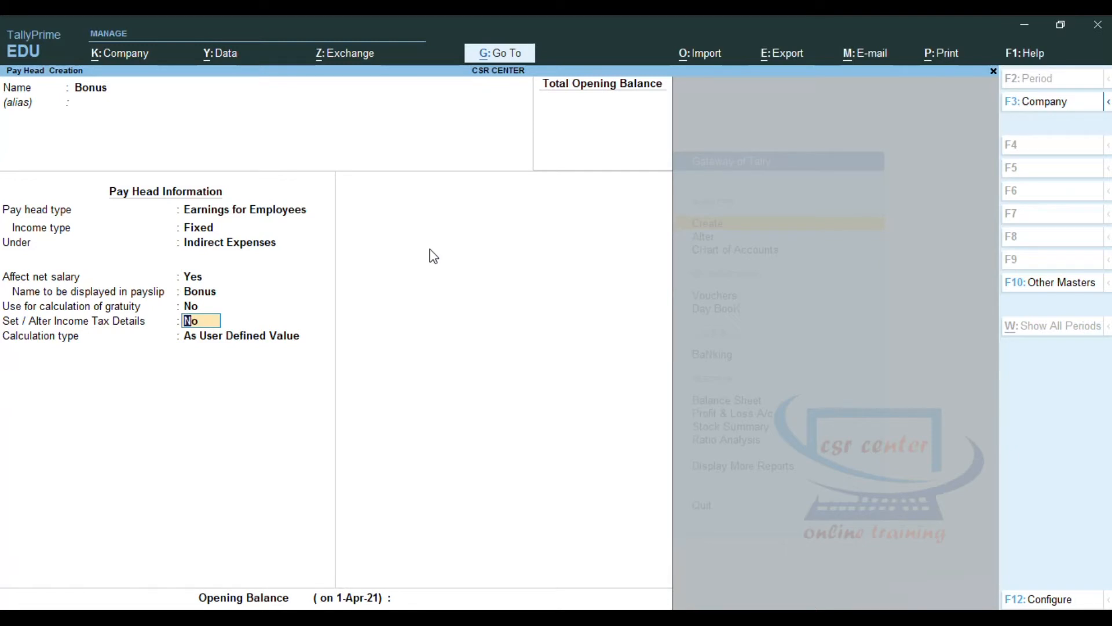
pyautogui.press('Return')
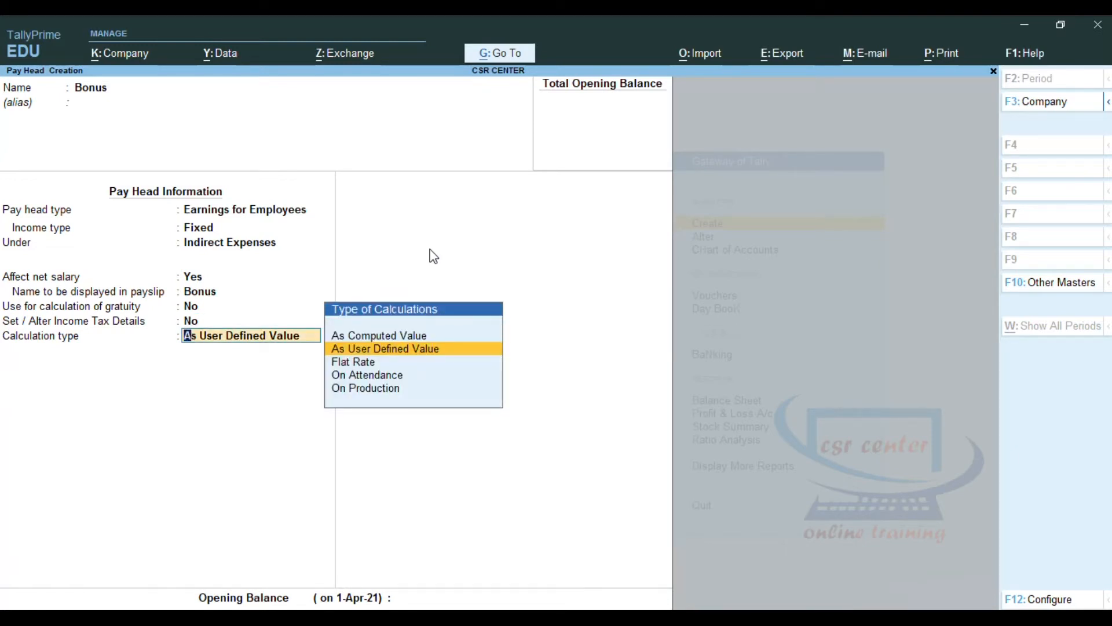
pyautogui.press('Return')
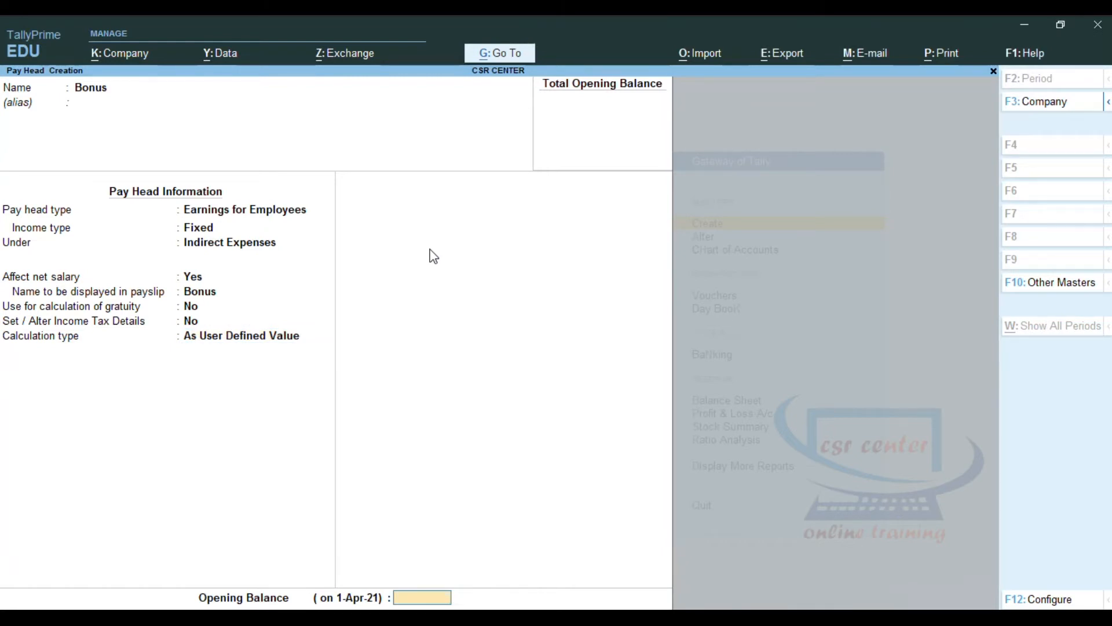
pyautogui.press('Return')
pyautogui.press('Return')
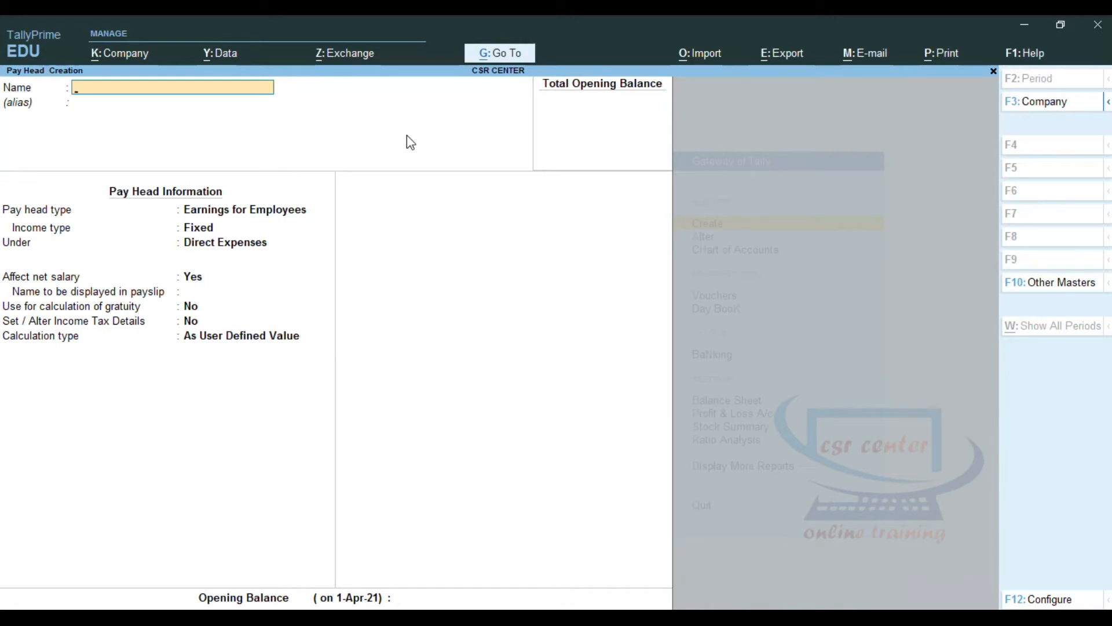
# Step: Start a pay head named "Gratuity" without an alias and set its pay head type to Gratuity
pyautogui.write('Gratuity')
pyautogui.press('Return')
pyautogui.press('Return')
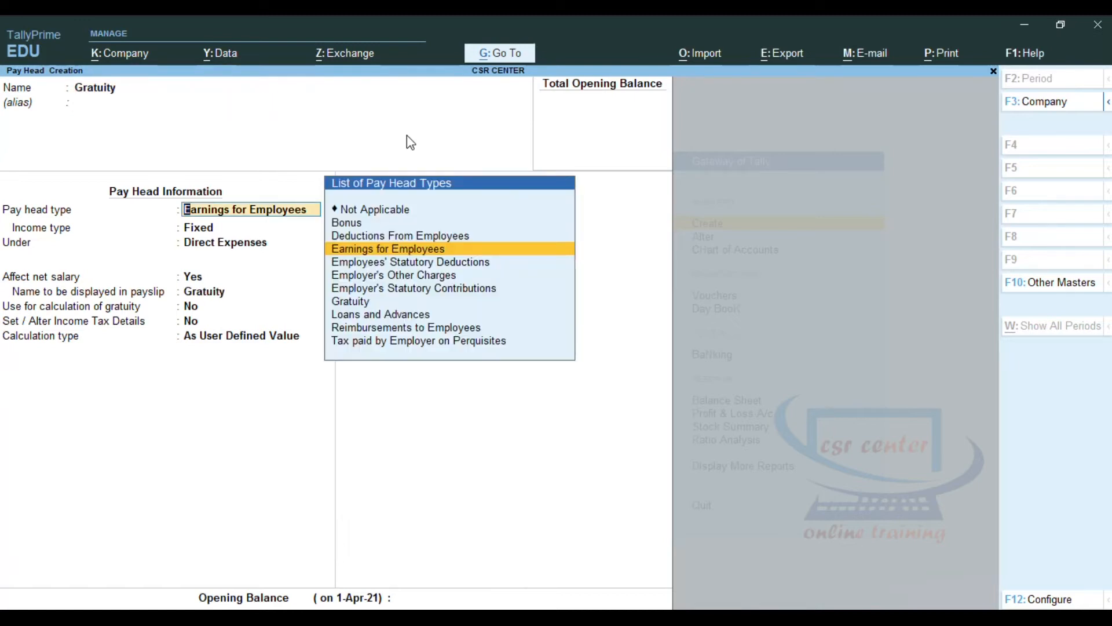
pyautogui.click(358, 312)
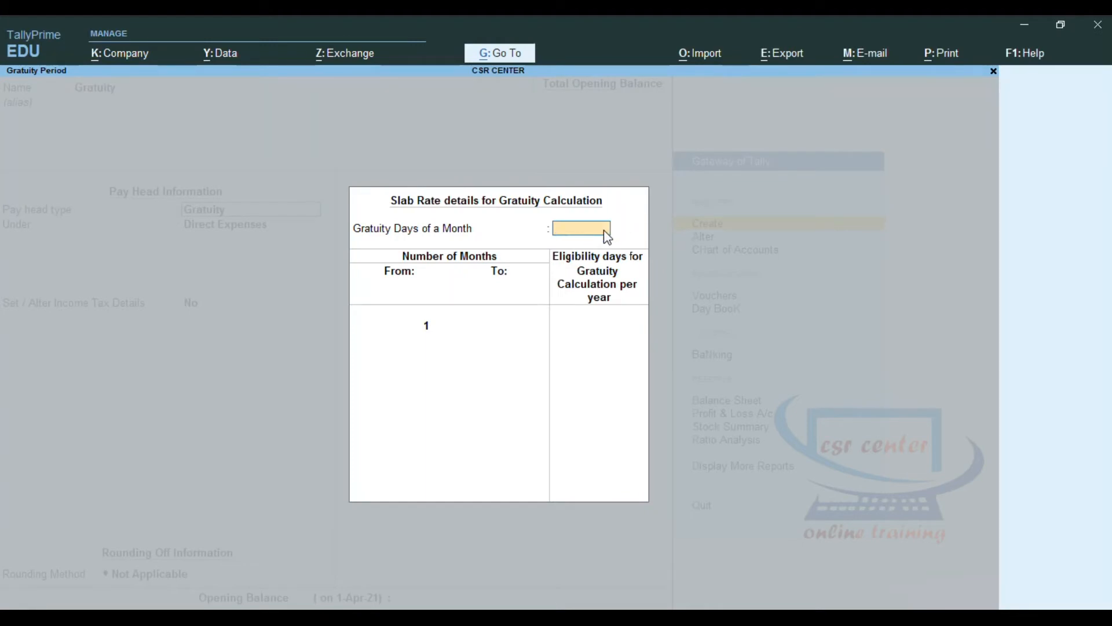
# Step: Set the gratuity days of a month to 26 and give months 1 to 60 zero eligibility days per year
pyautogui.write('26')
pyautogui.press('Return')
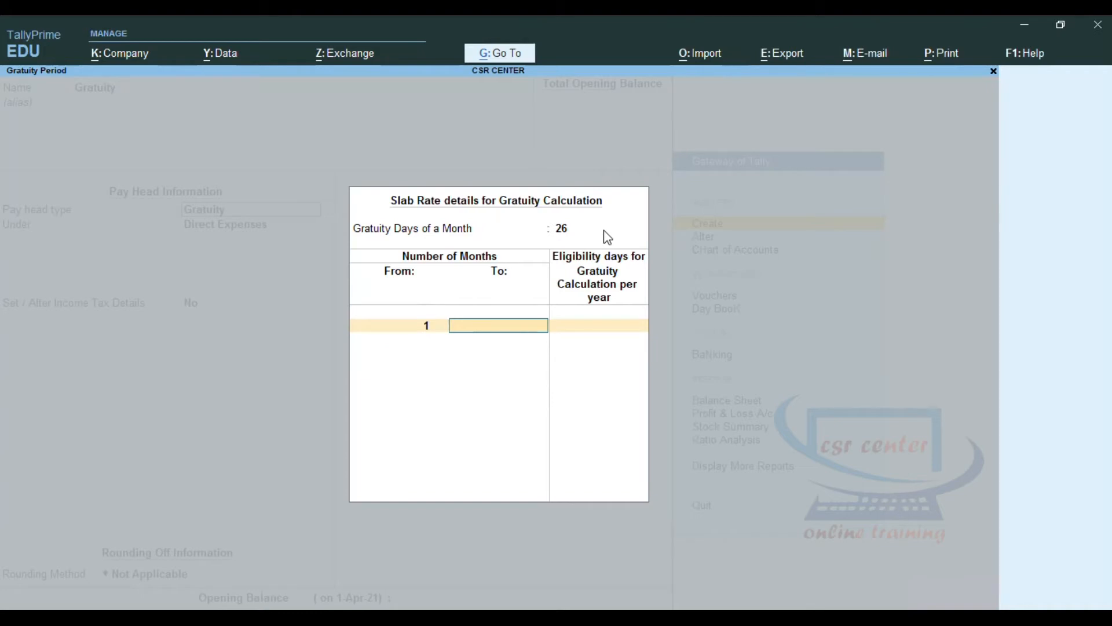
pyautogui.write('60')
pyautogui.press('Return')
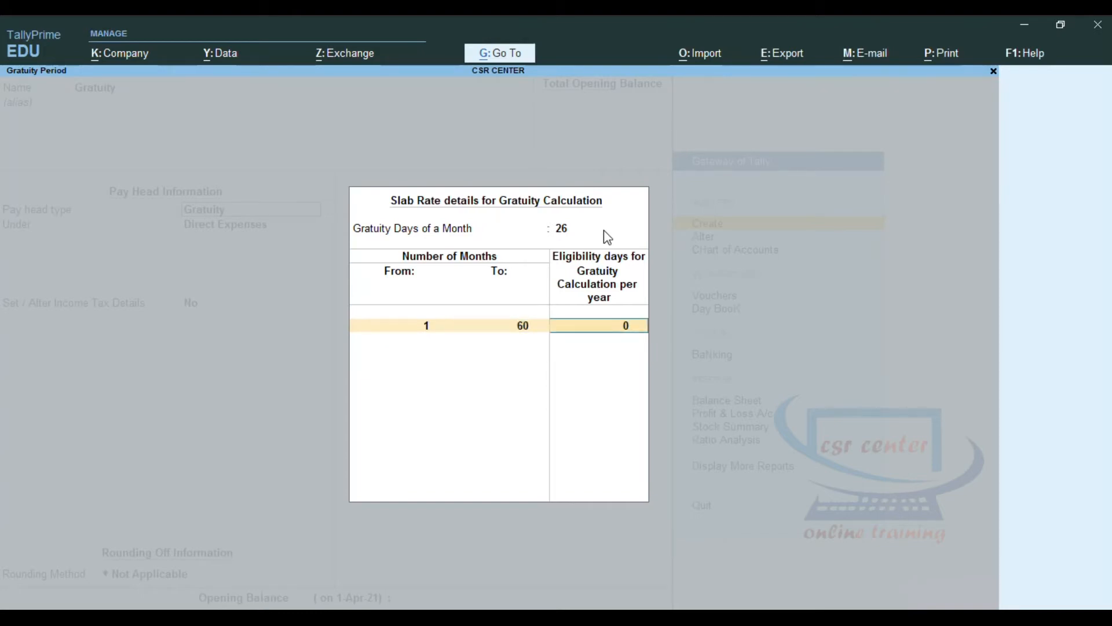
pyautogui.press('Return')
# Step: Add gratuity slabs of 15 eligibility days per year for months 61 to 120 and from month 121 without an upper limit
pyautogui.write('120')
pyautogui.press('Return')
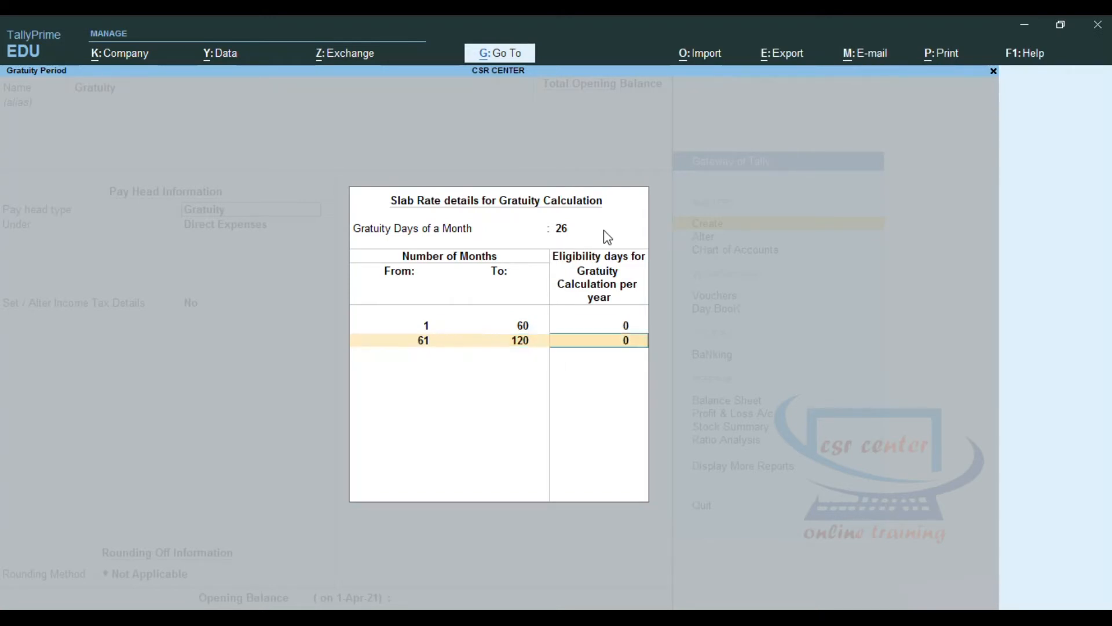
pyautogui.write('15')
pyautogui.press('Return')
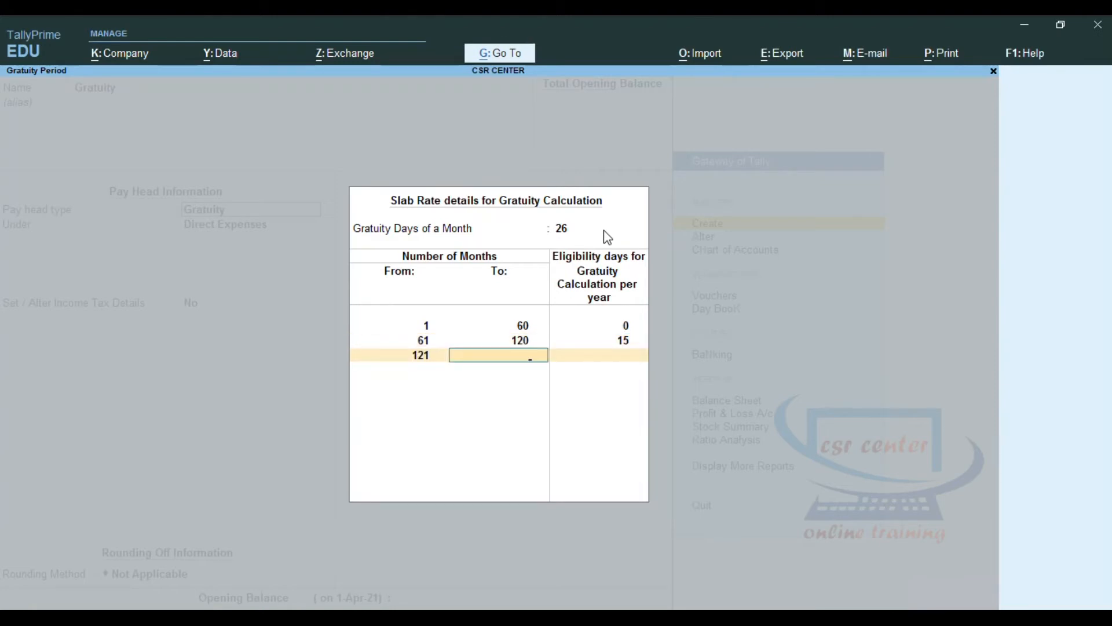
pyautogui.press('Return')
pyautogui.write('15')
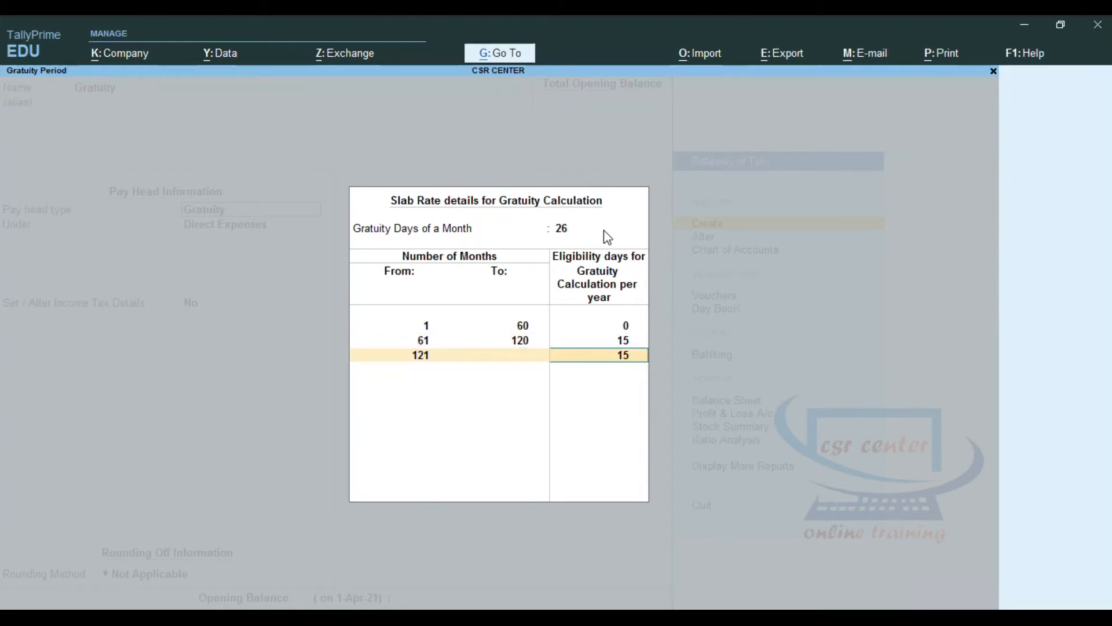
pyautogui.press('Return')
pyautogui.press('Return')
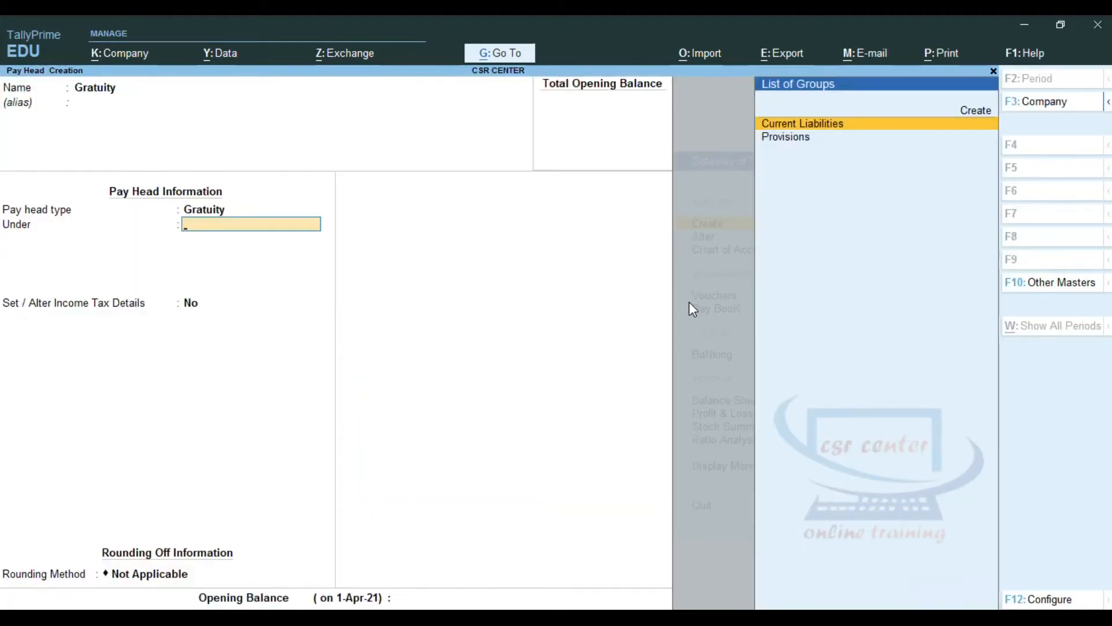
# Step: Place the Gratuity pay head under Provisions and leave its income tax details set to No
pyautogui.press('Down')
pyautogui.press('Return')
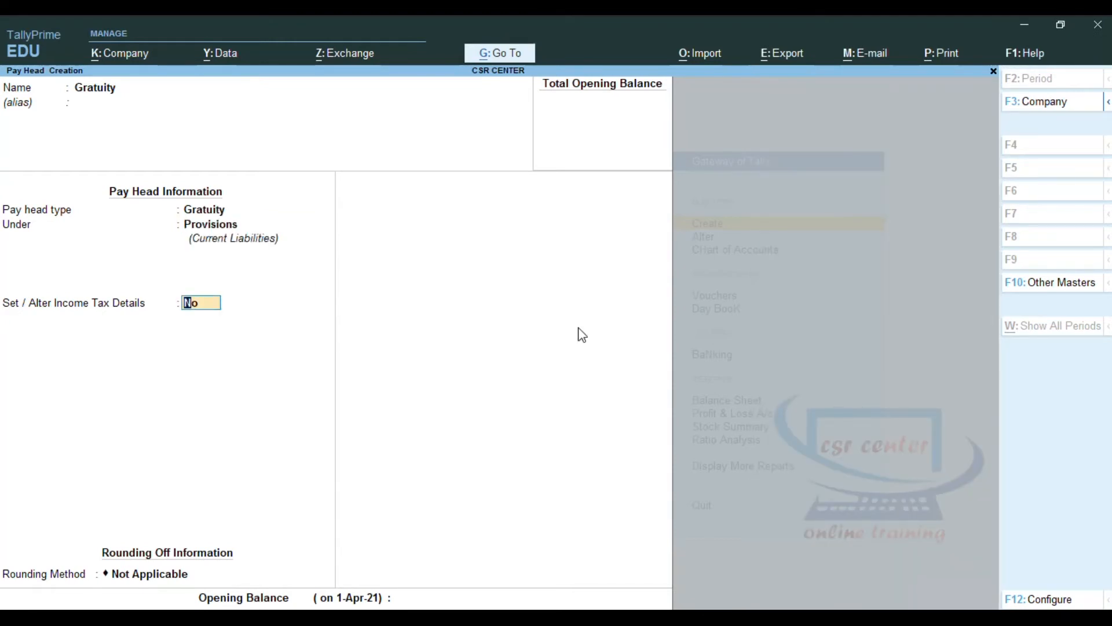
pyautogui.press('Return')
# Step: Apply Normal Rounding with a limit of 1 to Gratuity and save the pay head without an opening balance
pyautogui.press('Down')
pyautogui.press('Down')
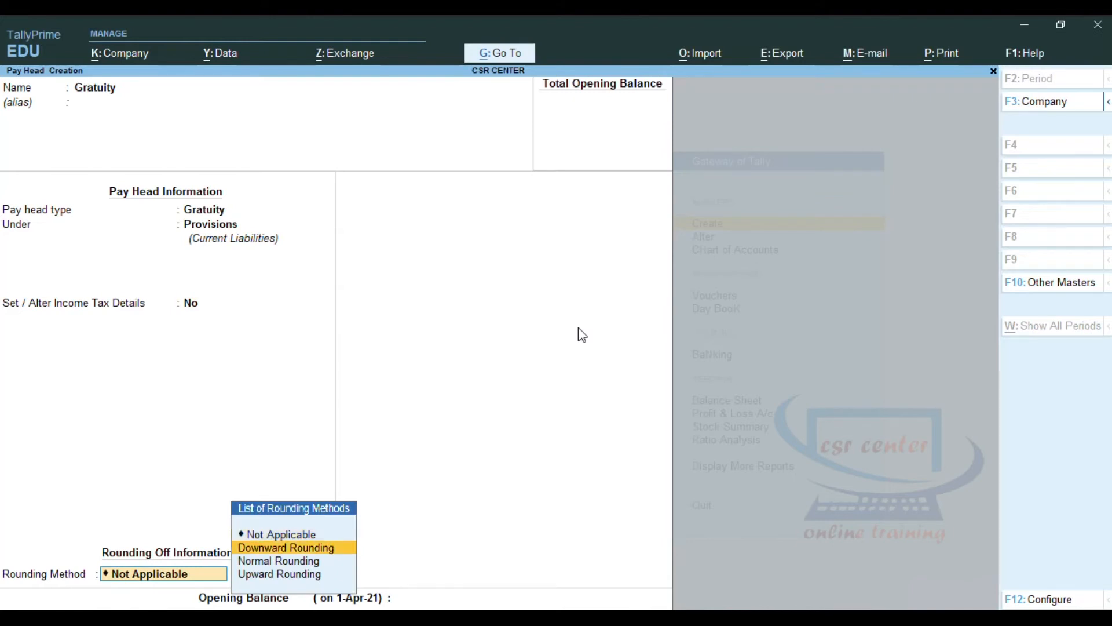
pyautogui.press('Return')
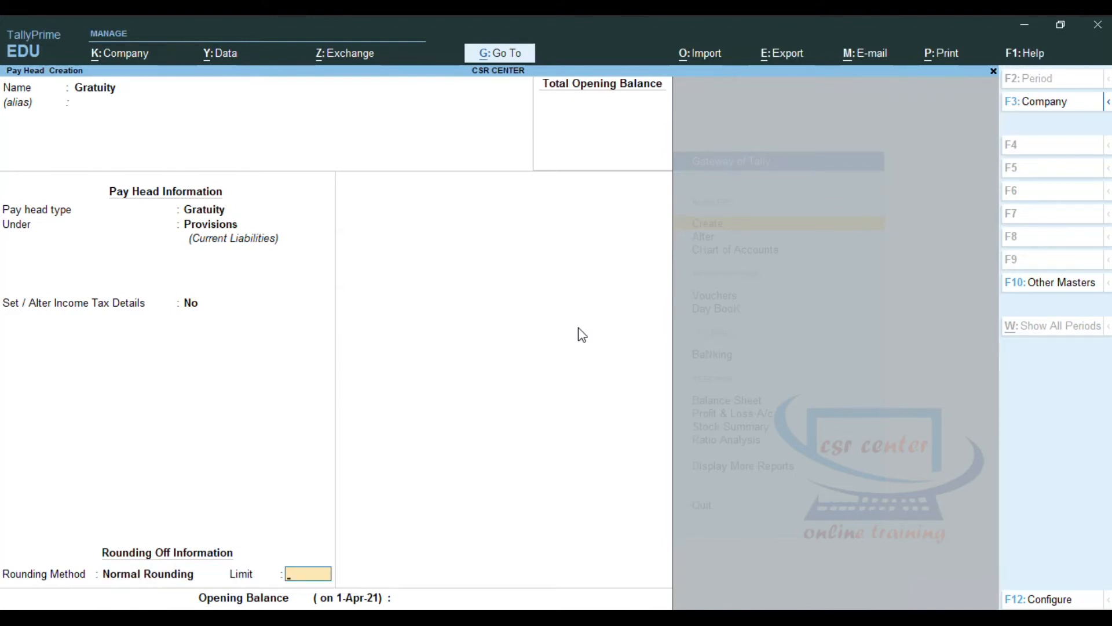
pyautogui.write('1')
pyautogui.press('Return')
pyautogui.press('Return')
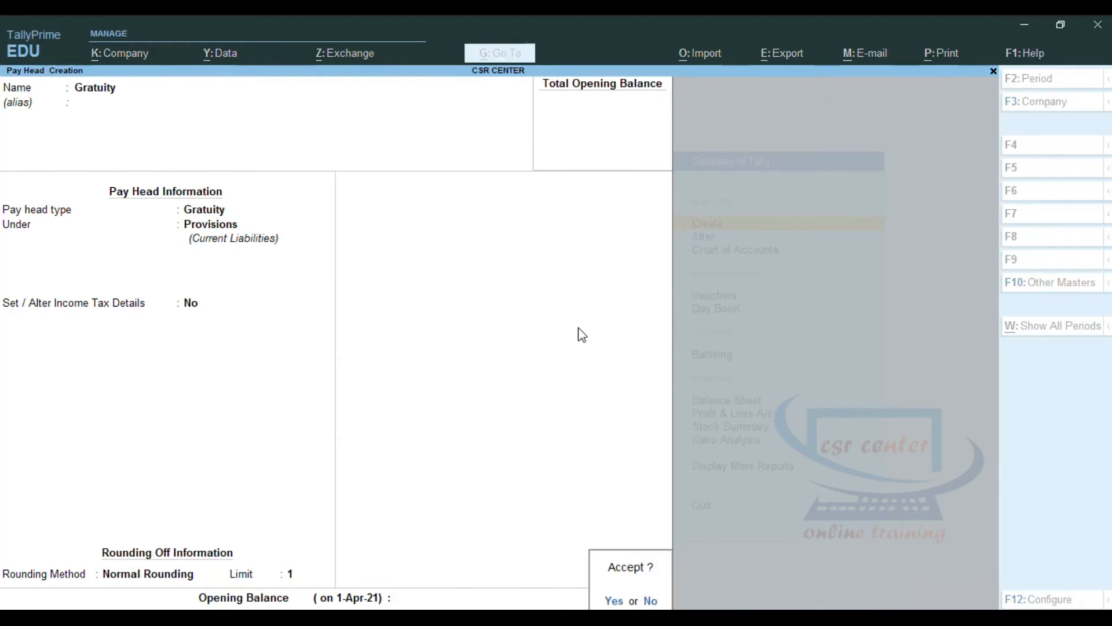
pyautogui.press('Return')
# Step: Start a pay head named "Loan and Advances" without an alias and set its type to Loans and Advances
pyautogui.write('Loan and Advances')
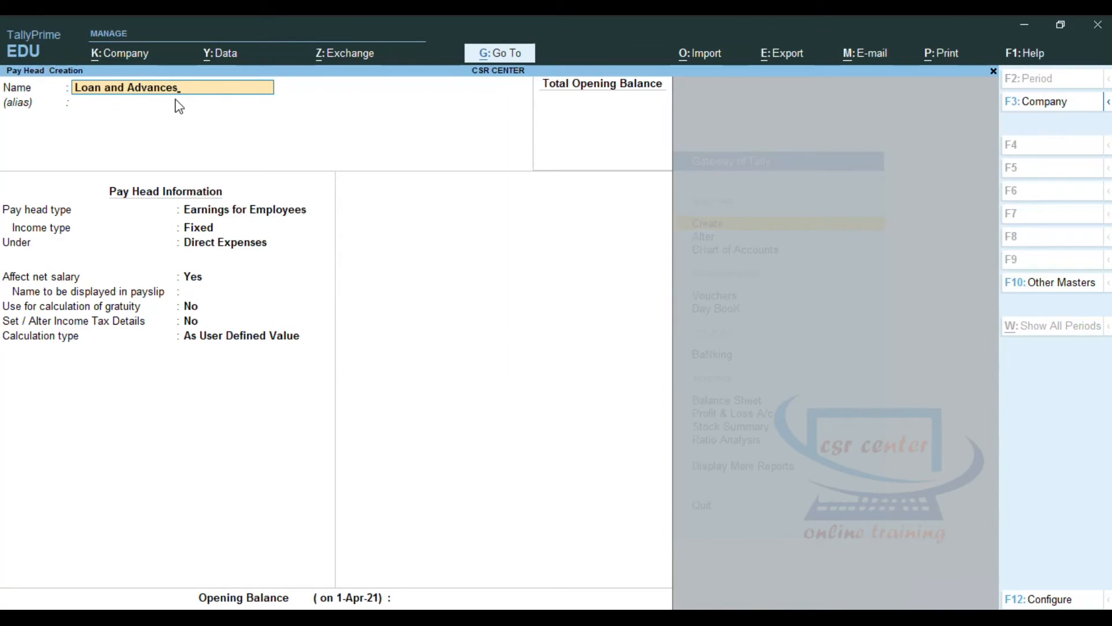
pyautogui.press('Return')
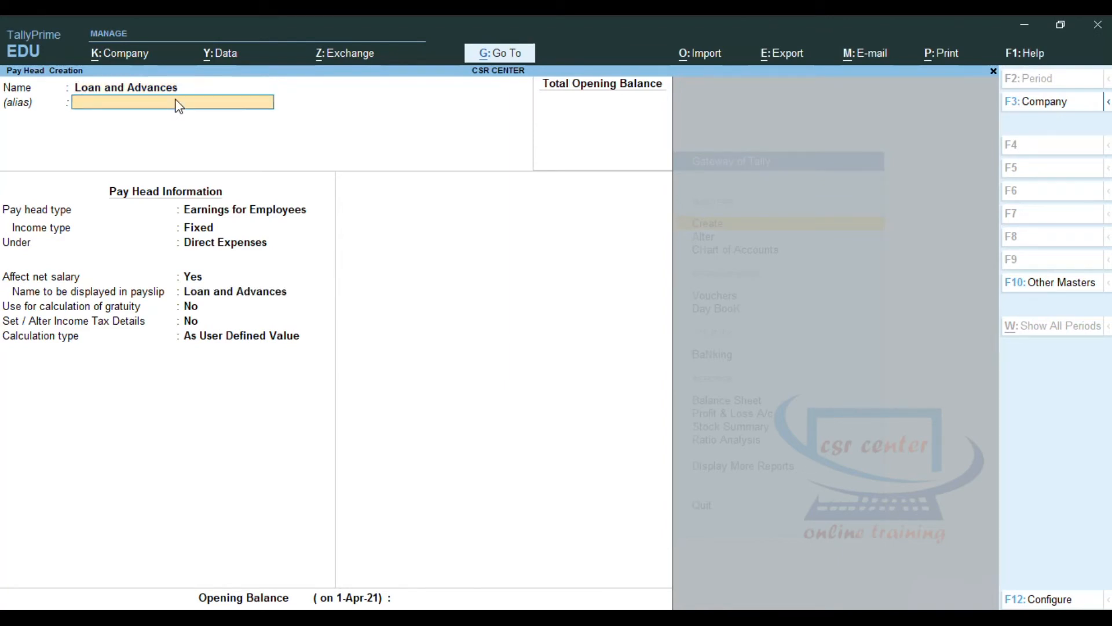
pyautogui.press('Return')
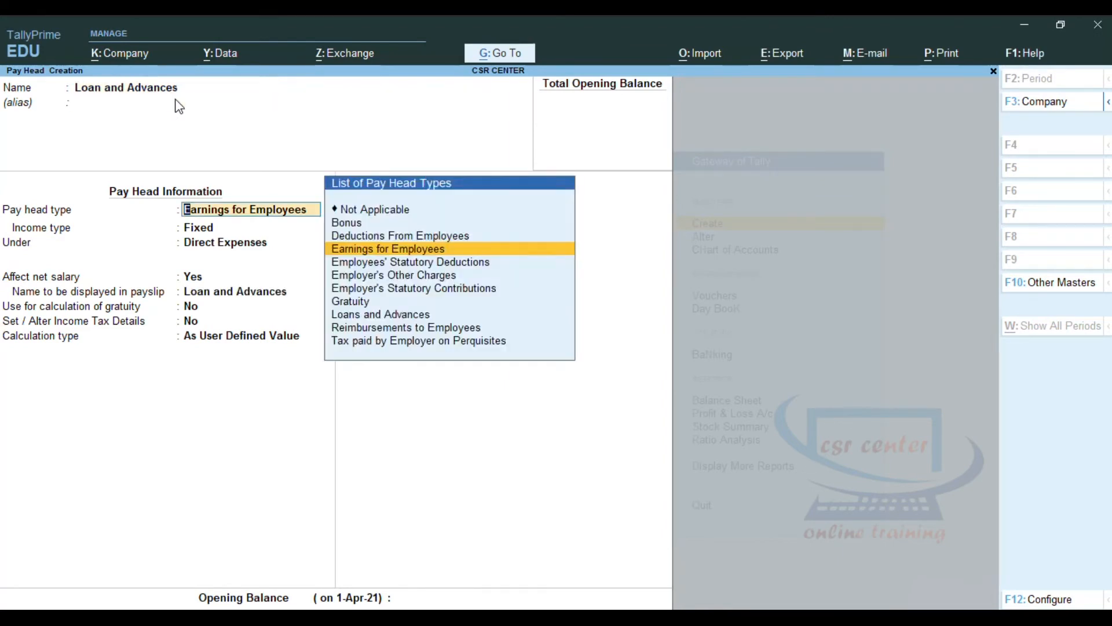
pyautogui.click(391, 315)
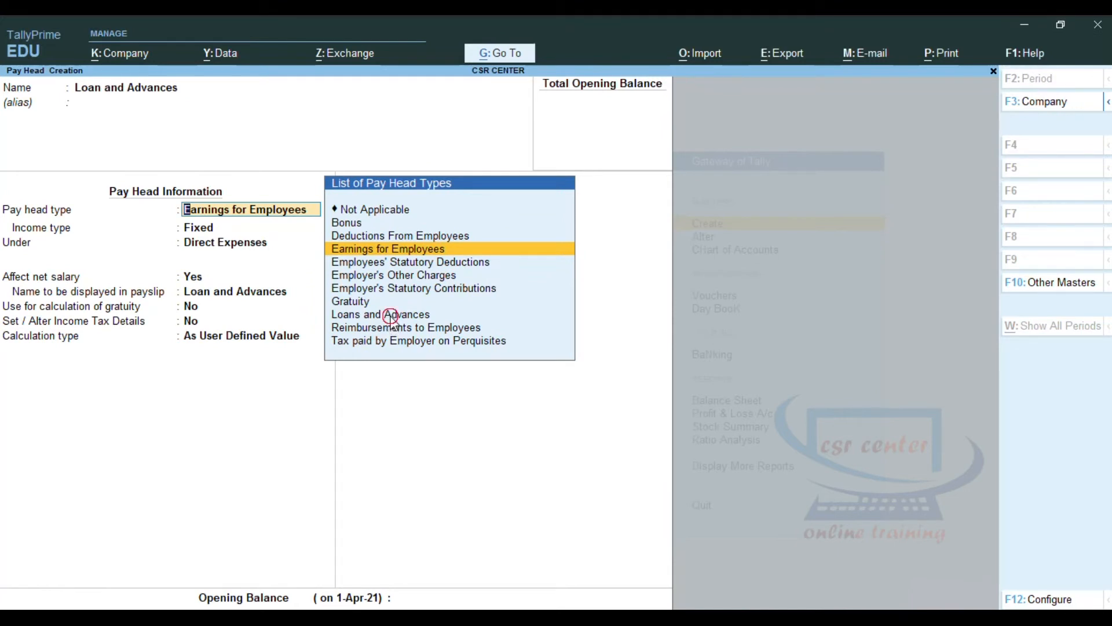
pyautogui.click(542, 316)
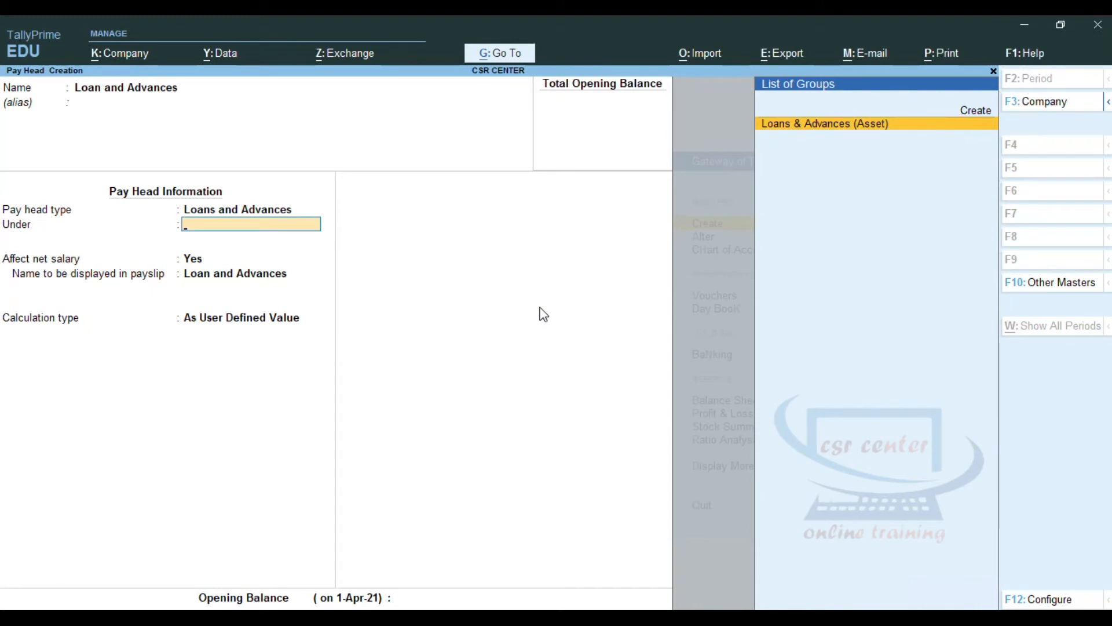
# Step: Place Loan and Advances under Loans & Advances (Asset), affecting net salary, calculated As User Defined Value, and save it without an opening balance
pyautogui.press('Return')
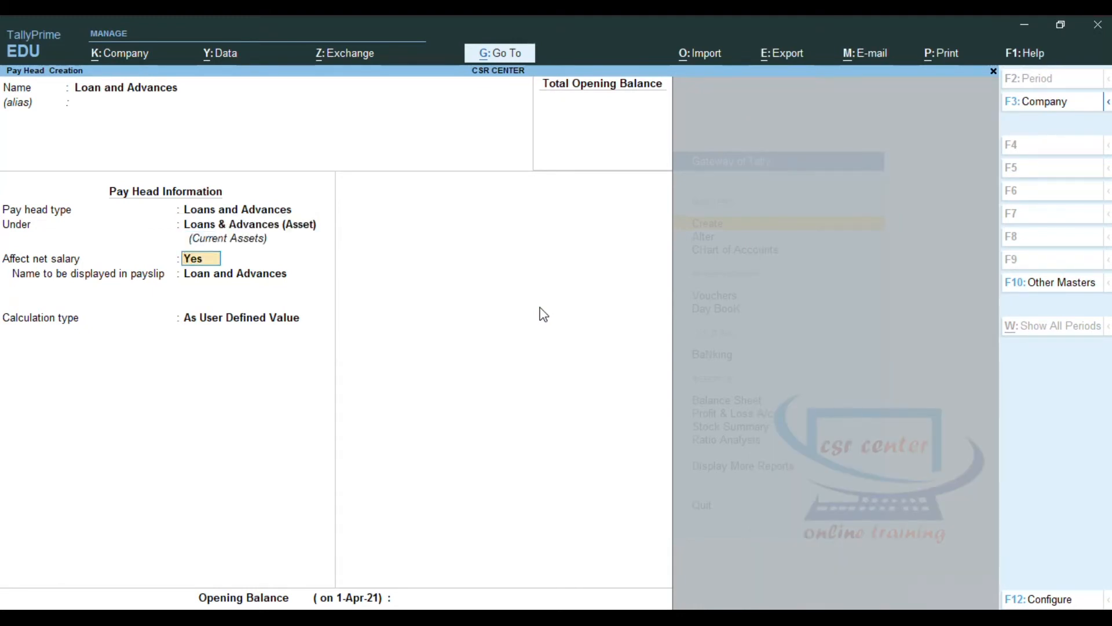
pyautogui.press('Return')
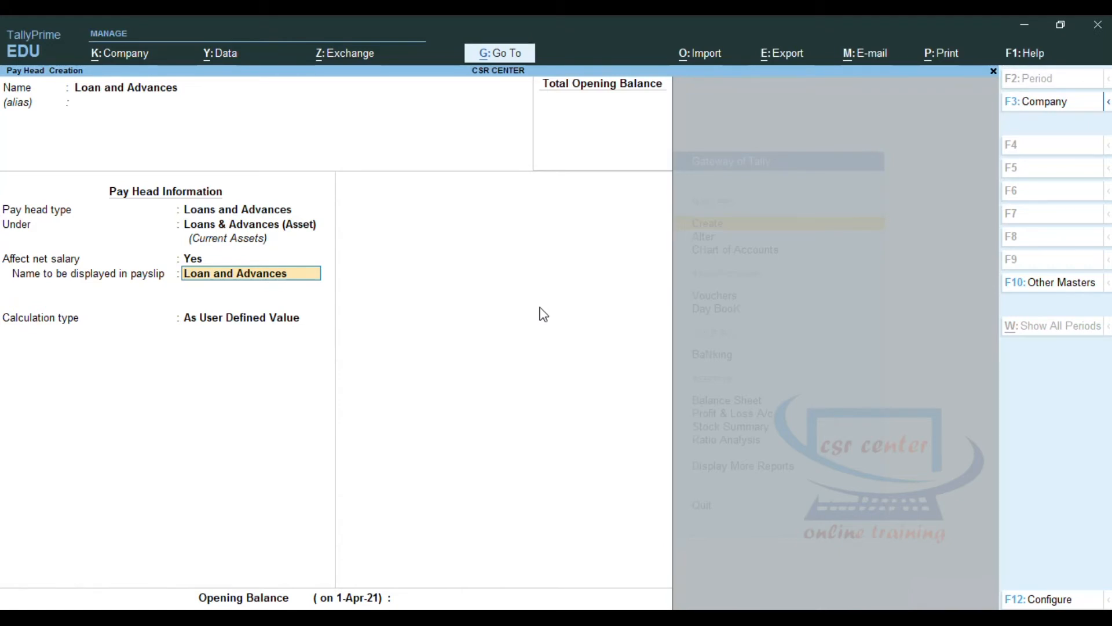
pyautogui.press('Return')
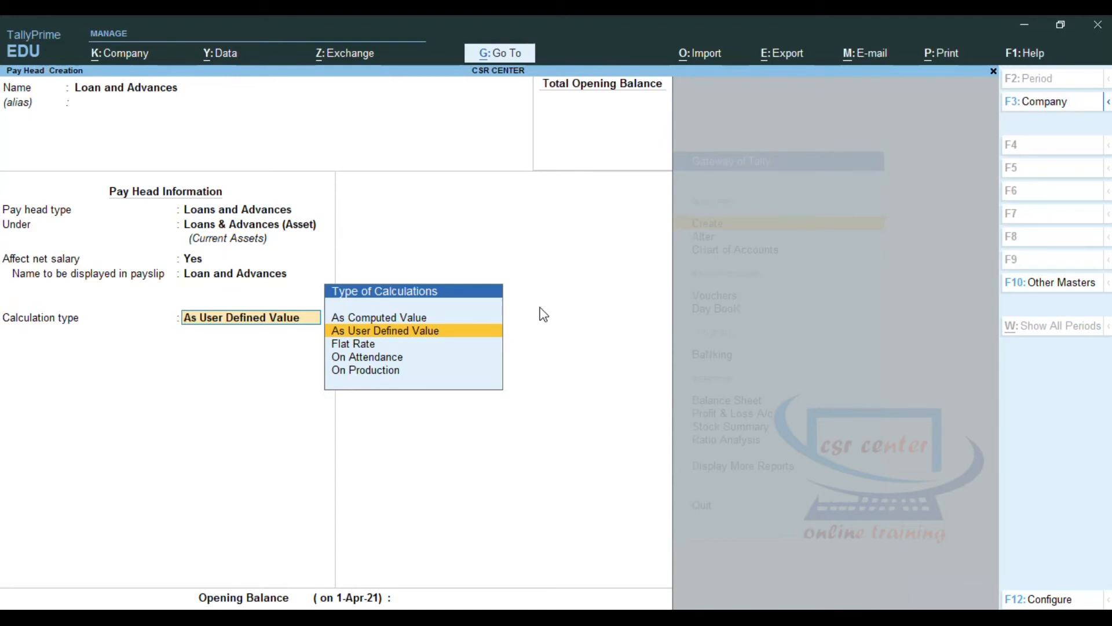
pyautogui.press('Return')
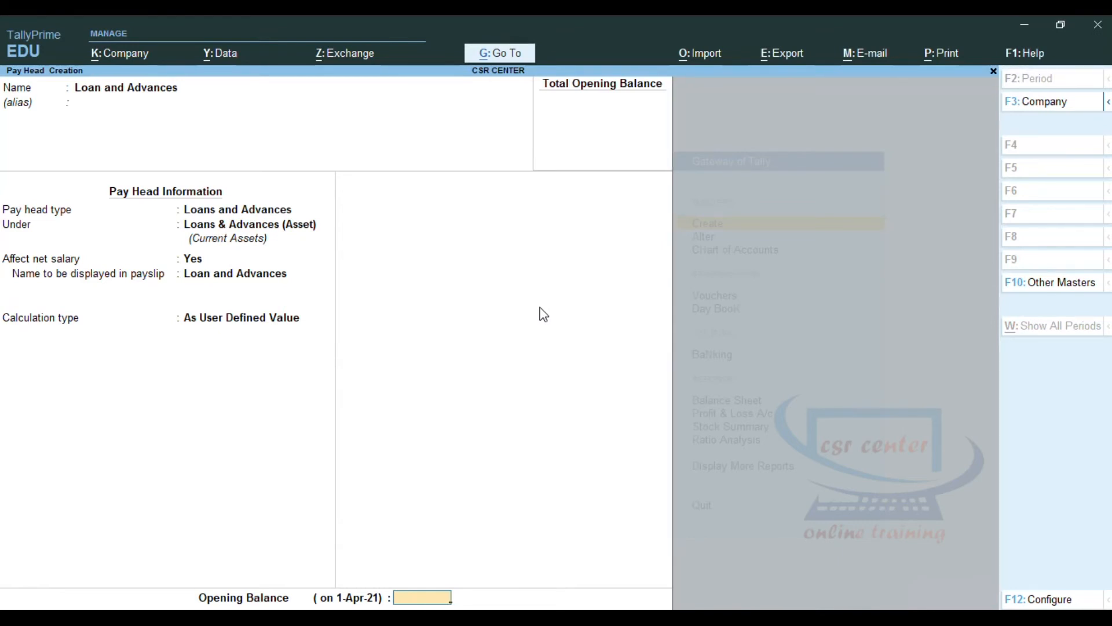
pyautogui.press('Return')
pyautogui.press('Return')
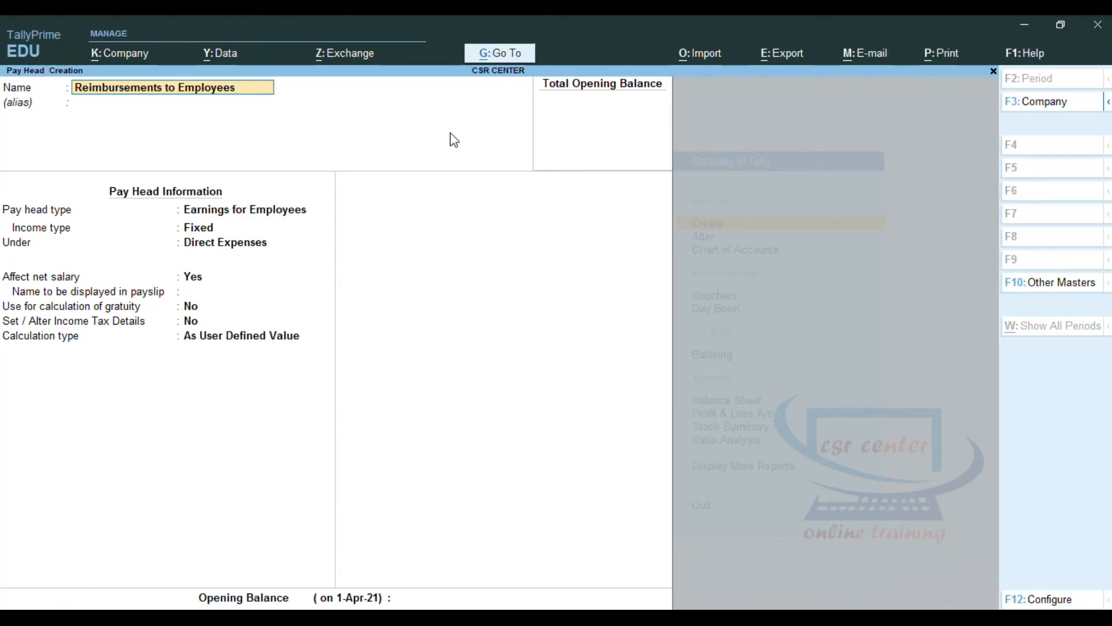
# Step: Start a pay head named "Reimbursements to Employees" with type Earnings for Employees and income type Variable
pyautogui.press('Return')
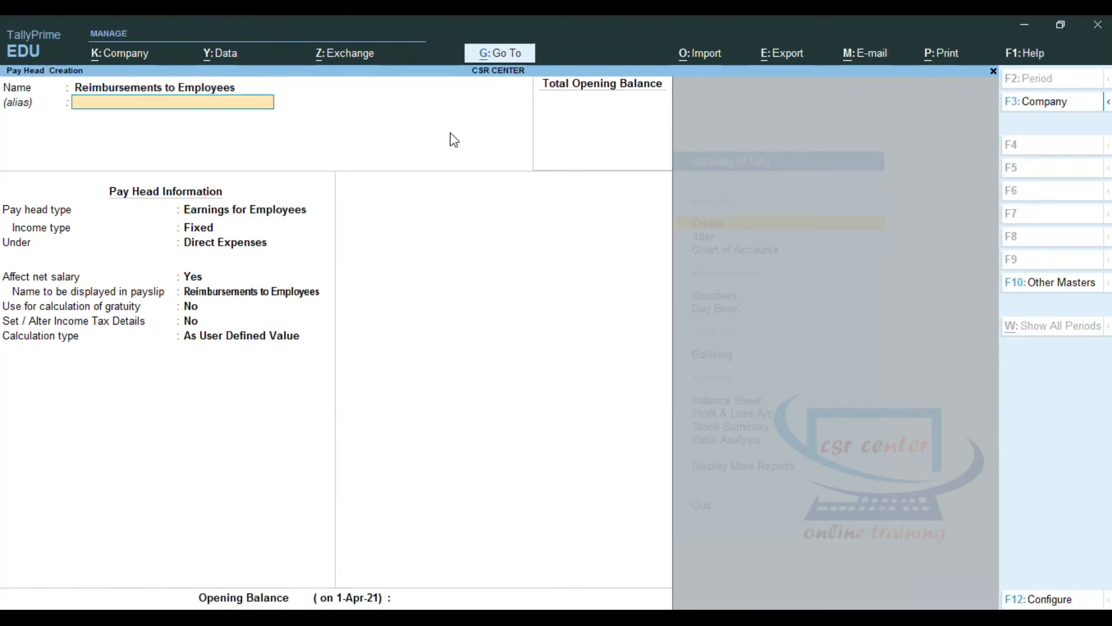
pyautogui.press('Return')
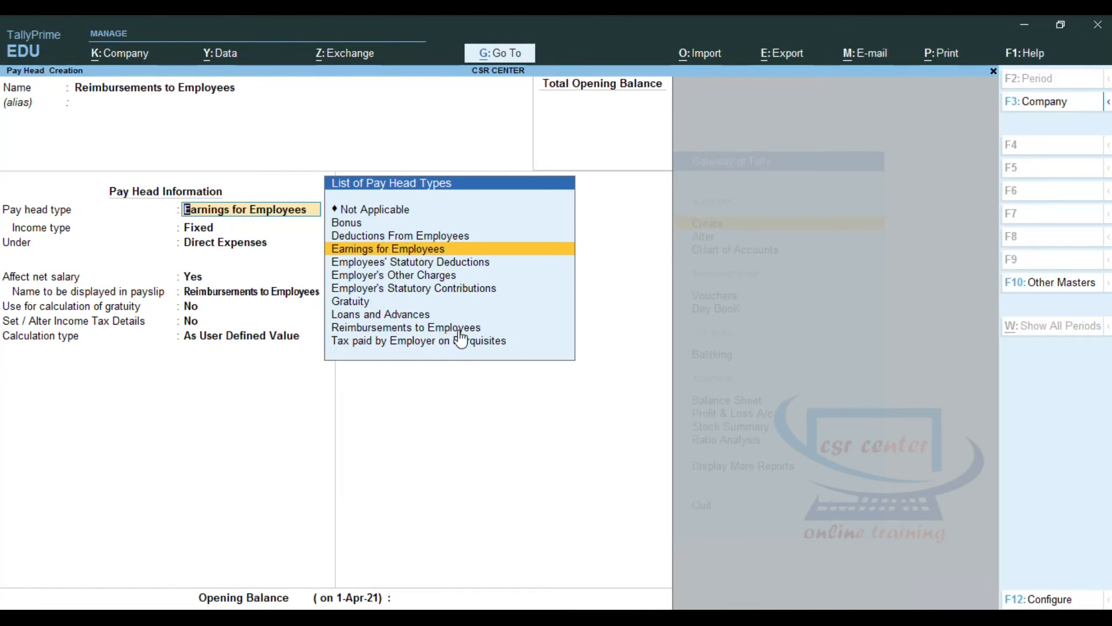
pyautogui.press('Return')
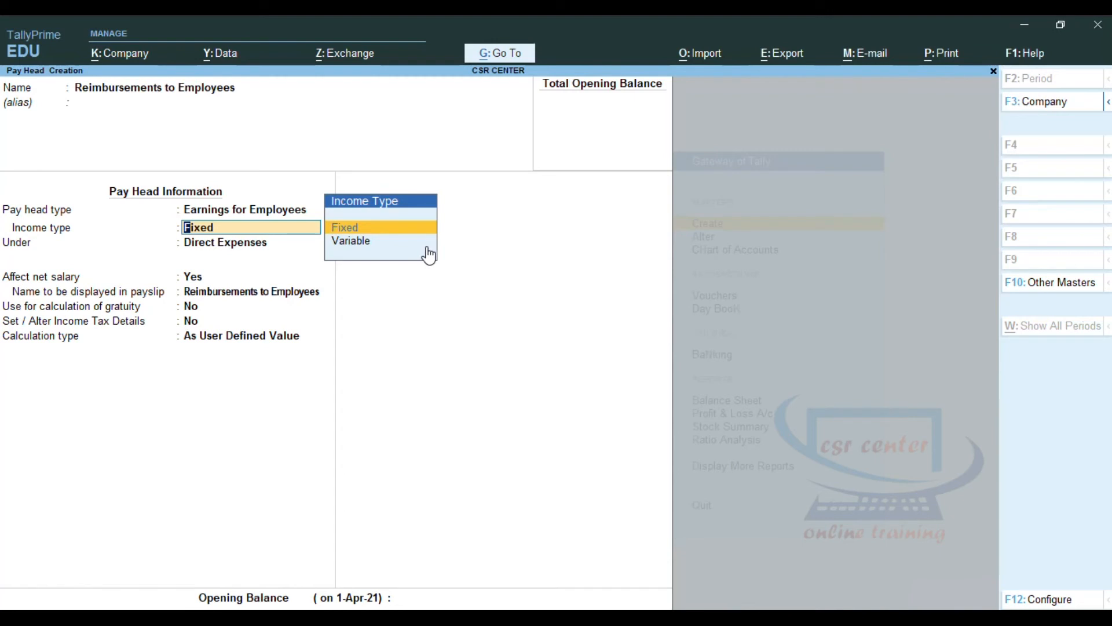
pyautogui.press('Down')
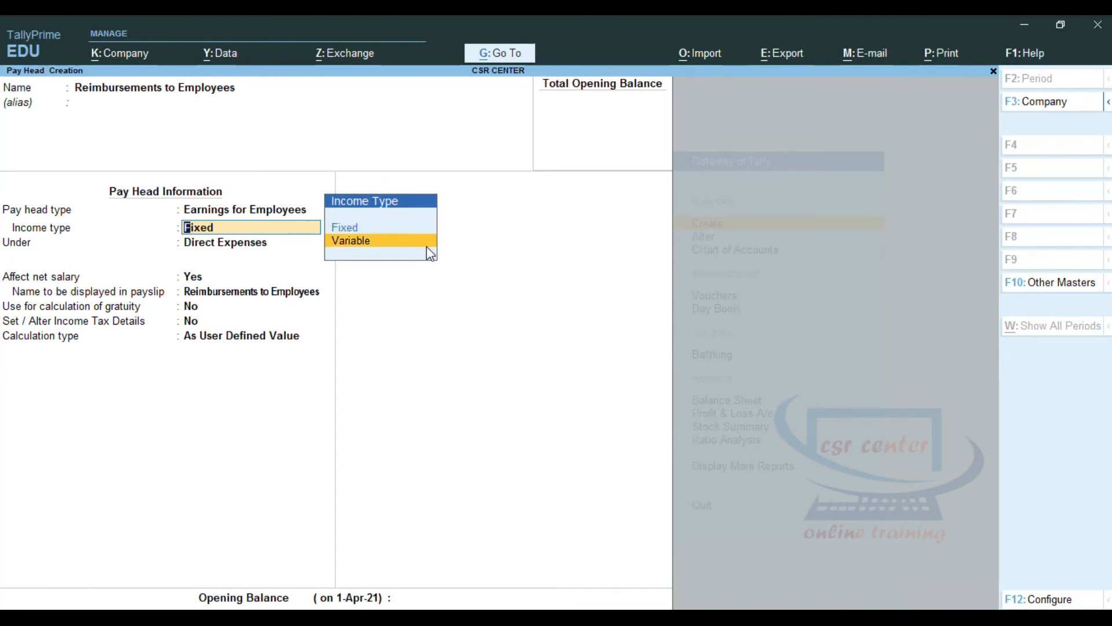
pyautogui.press('Return')
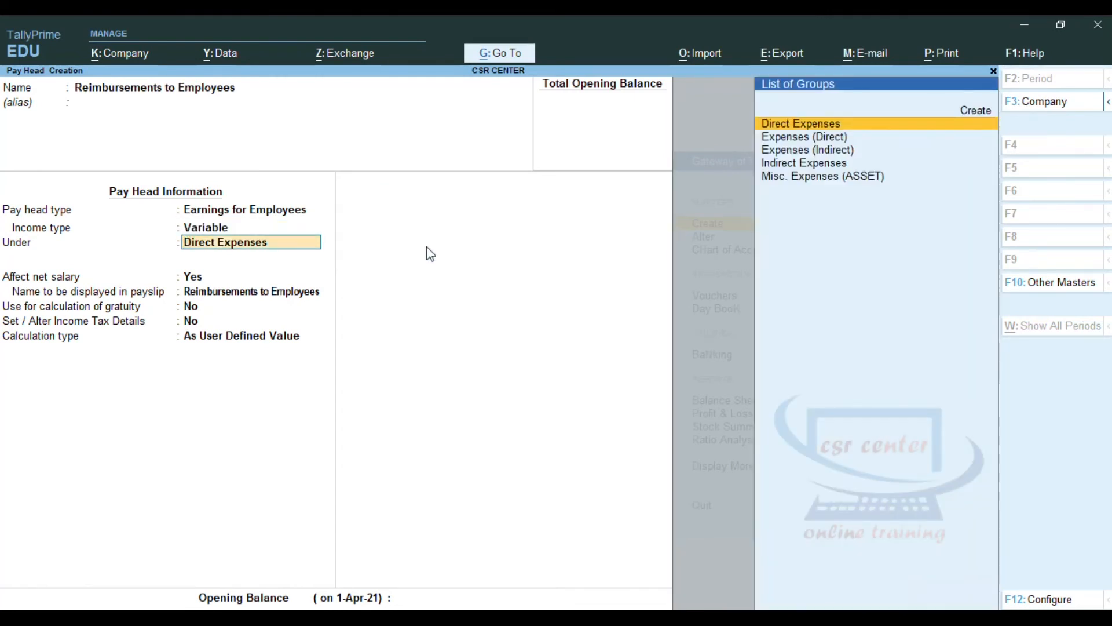
# Step: Place Reimbursements to Employees under Direct Expenses, make it affect net salary, keep its payslip name, and exclude it from gratuity
pyautogui.press('Return')
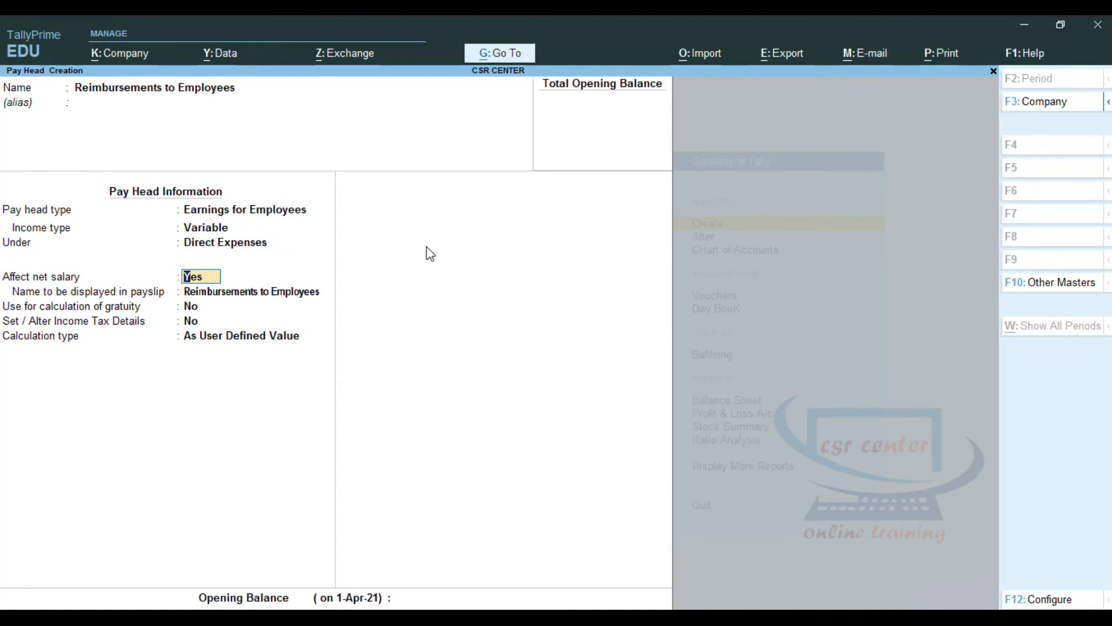
pyautogui.press('Return')
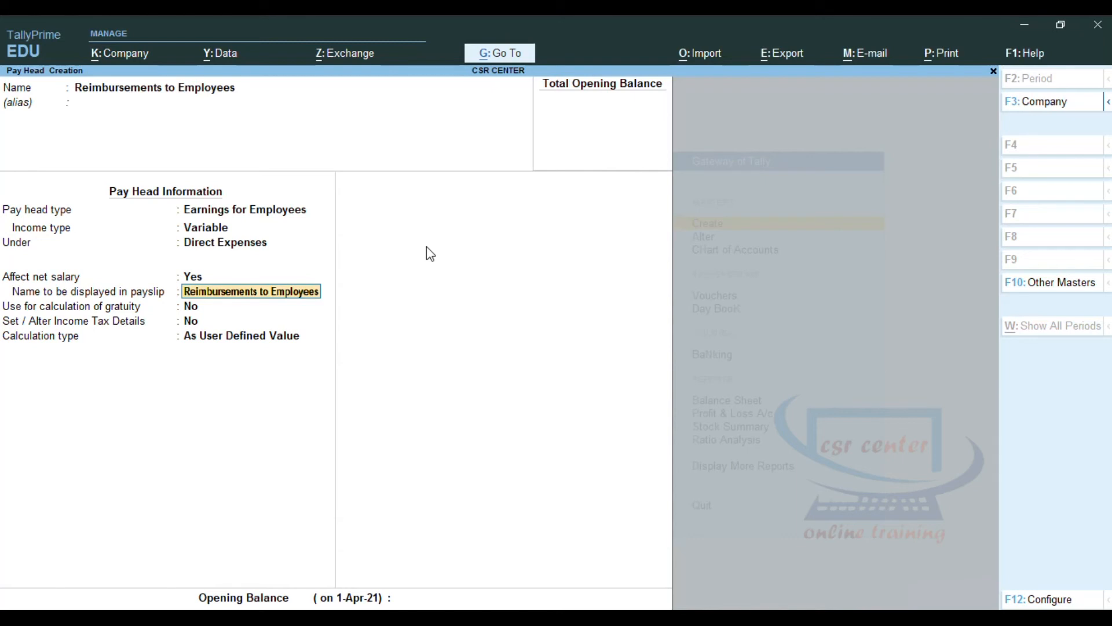
pyautogui.press('Return')
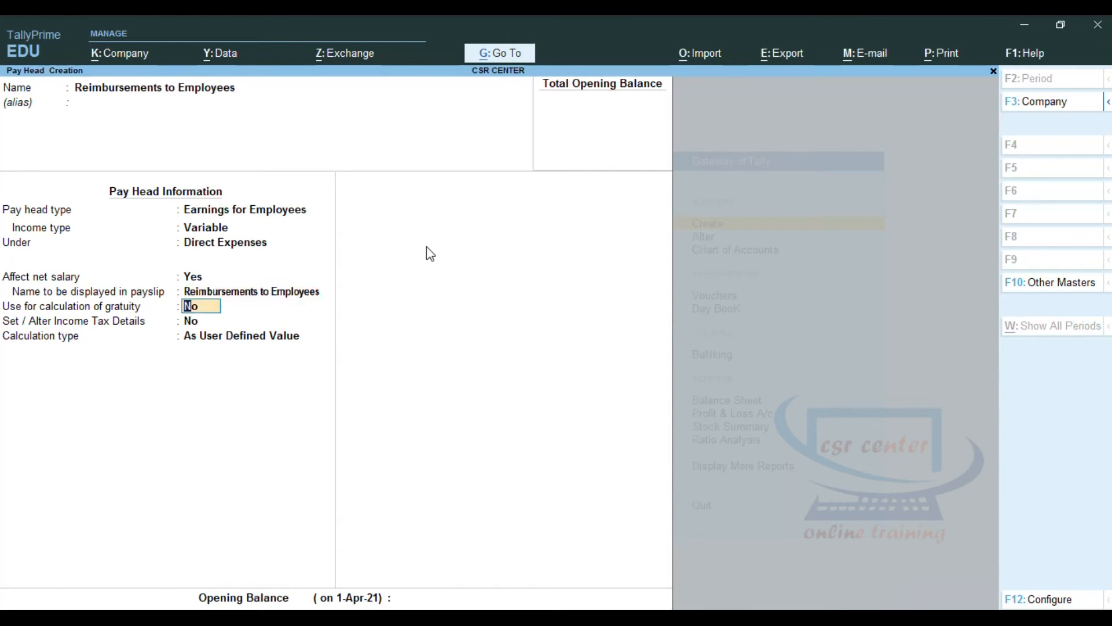
pyautogui.press('Return')
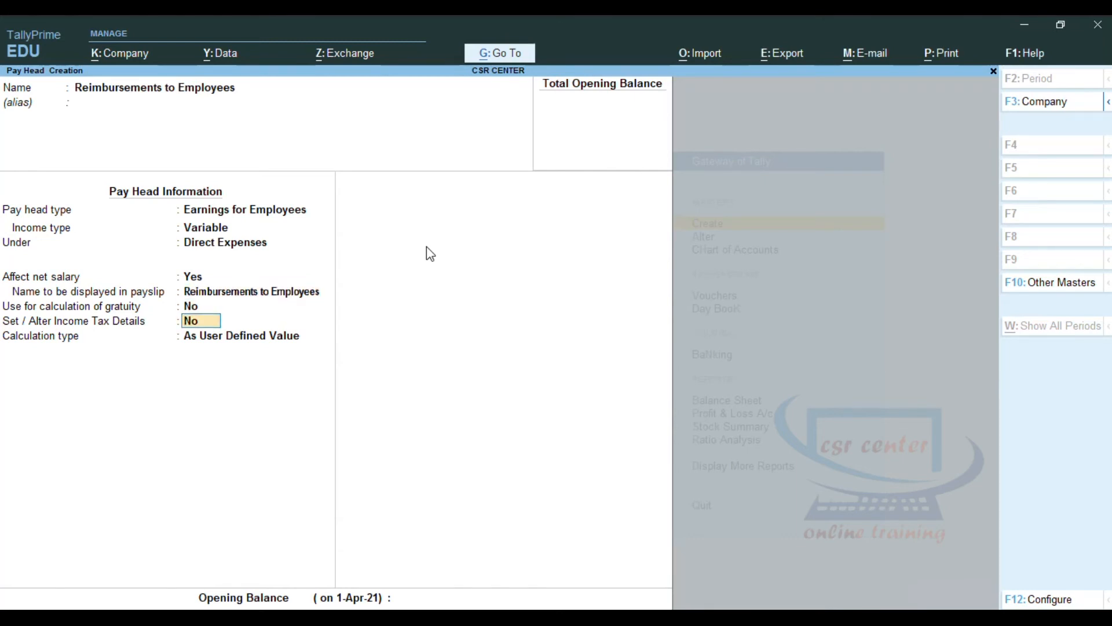
# Step: Set the income tax details to Other Earnings/Allowances (Fully Taxable), calculated On Projected Value, with TDS deducted across periods
pyautogui.write('y')
pyautogui.press('Return')
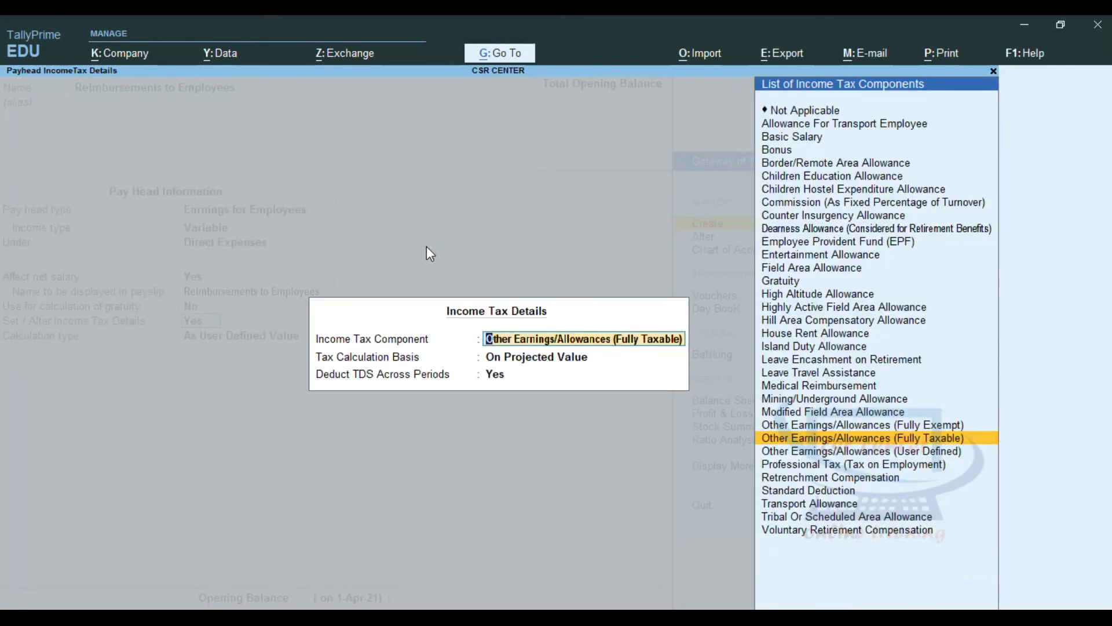
pyautogui.press('Return')
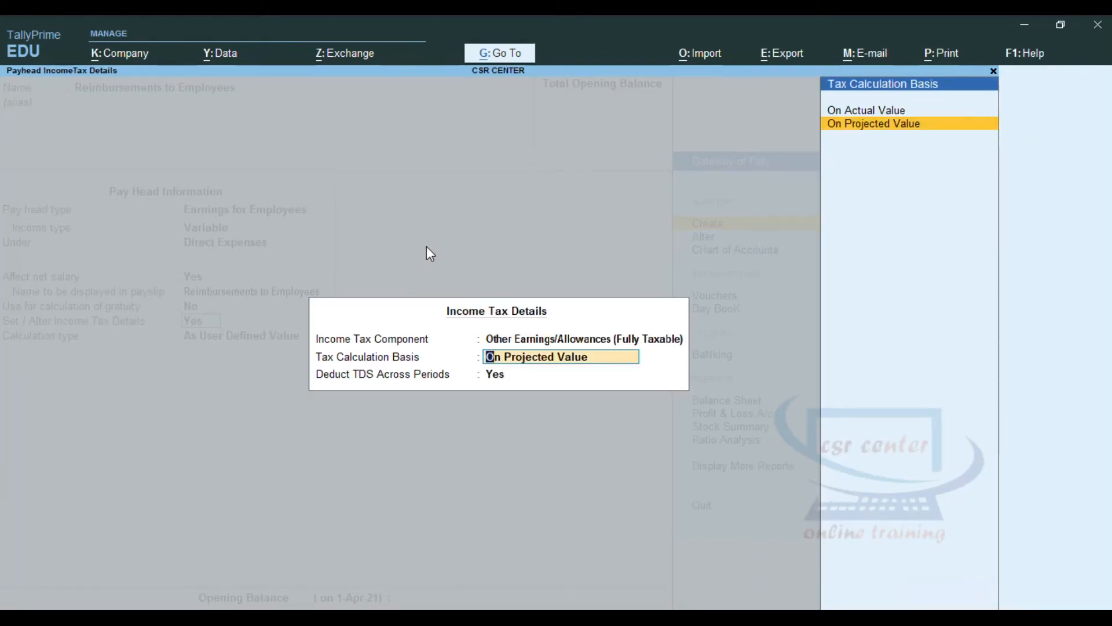
pyautogui.press('Return')
pyautogui.press('Return')
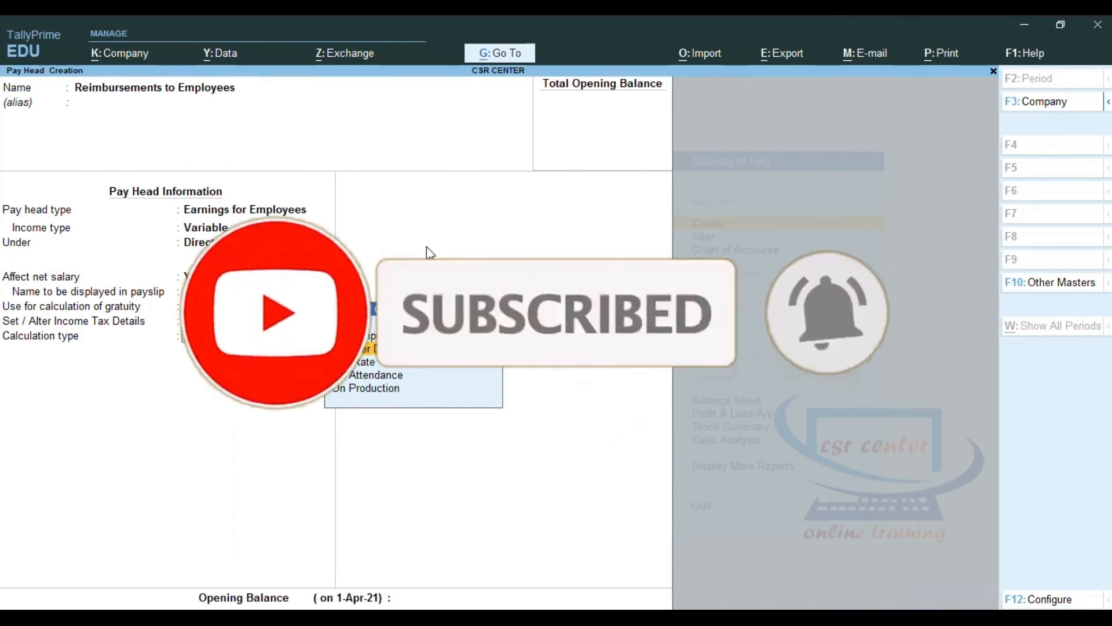
# Step: Keep the calculation type As User Defined Value, save Reimbursements to Employees without an opening balance, and leave pay head creation
pyautogui.press('Return')
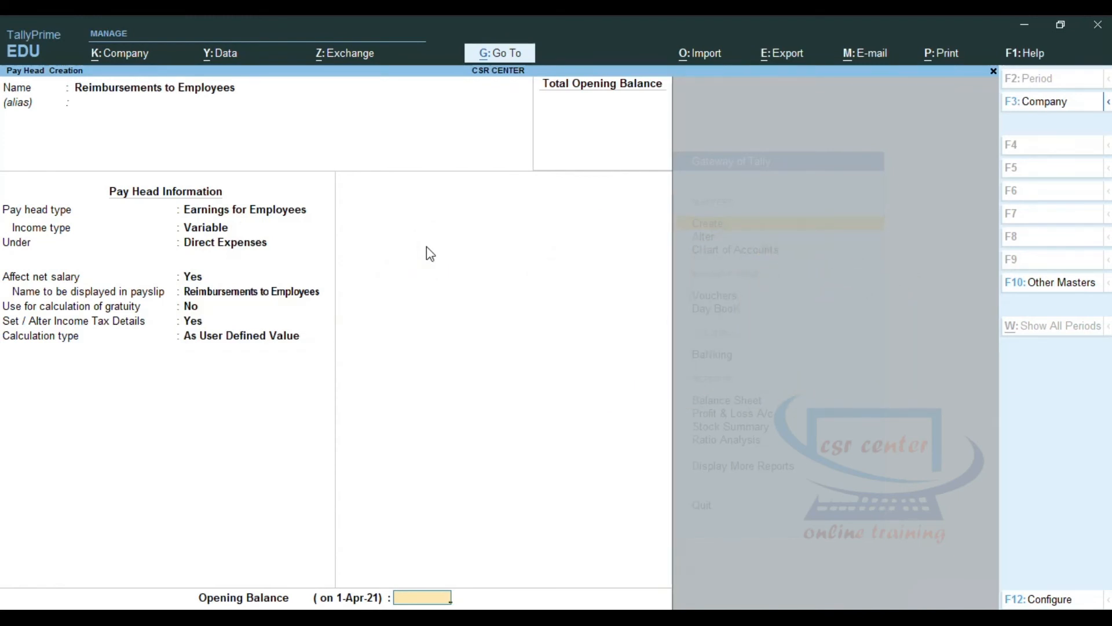
pyautogui.press('Return')
pyautogui.press('Return')
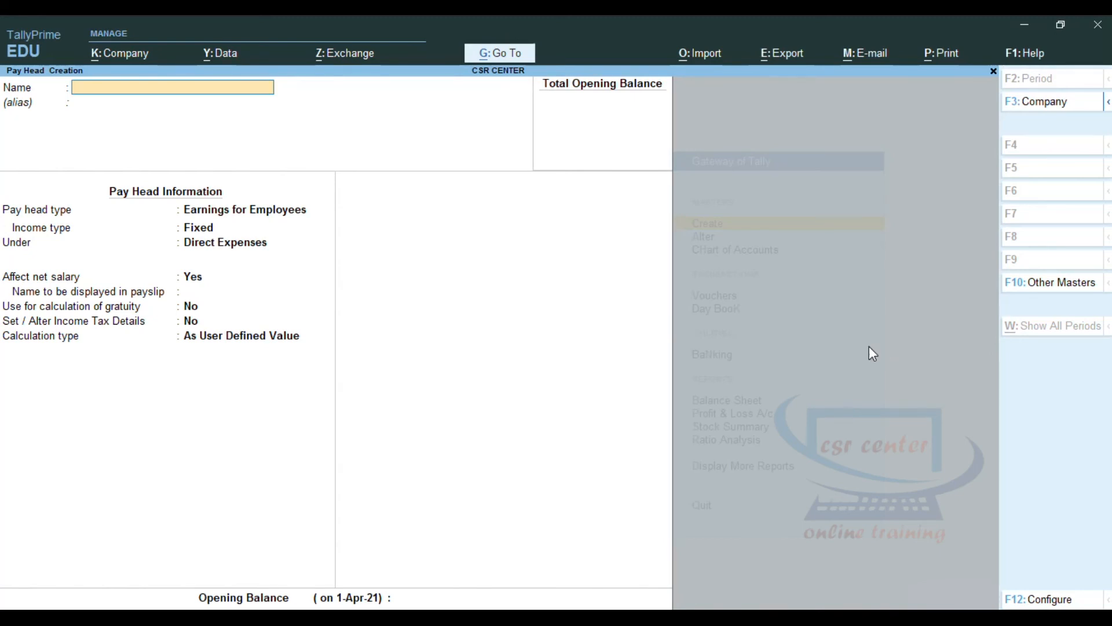
pyautogui.press('Escape')
pyautogui.press('Return')
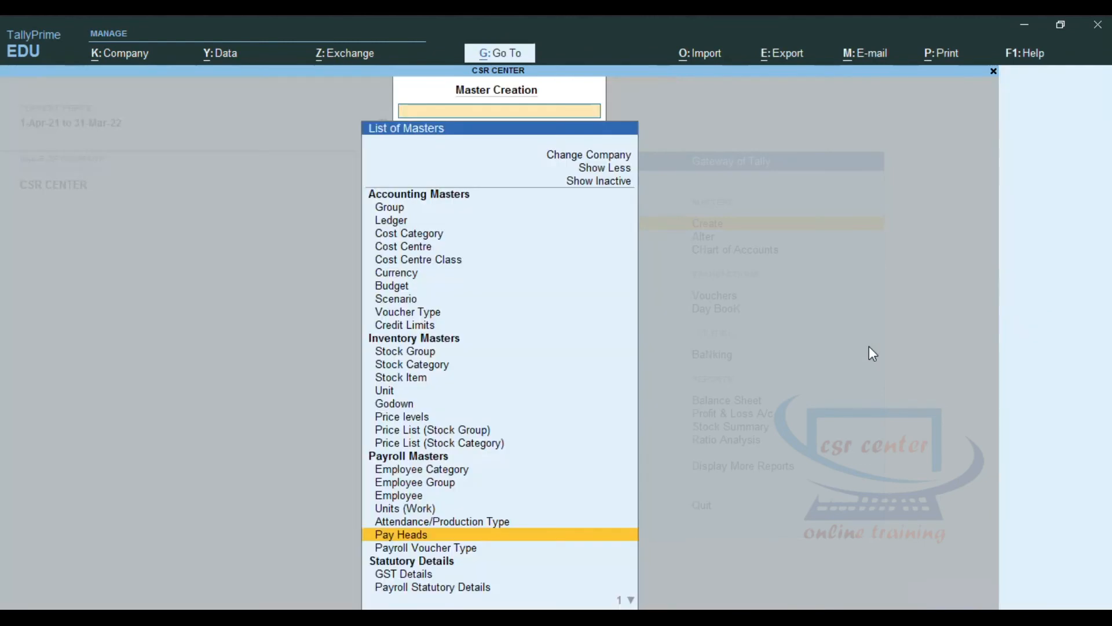
# Step: View the company's GST Details among the statutory masters and close them without making changes
pyautogui.press('Down')
pyautogui.press('Down')
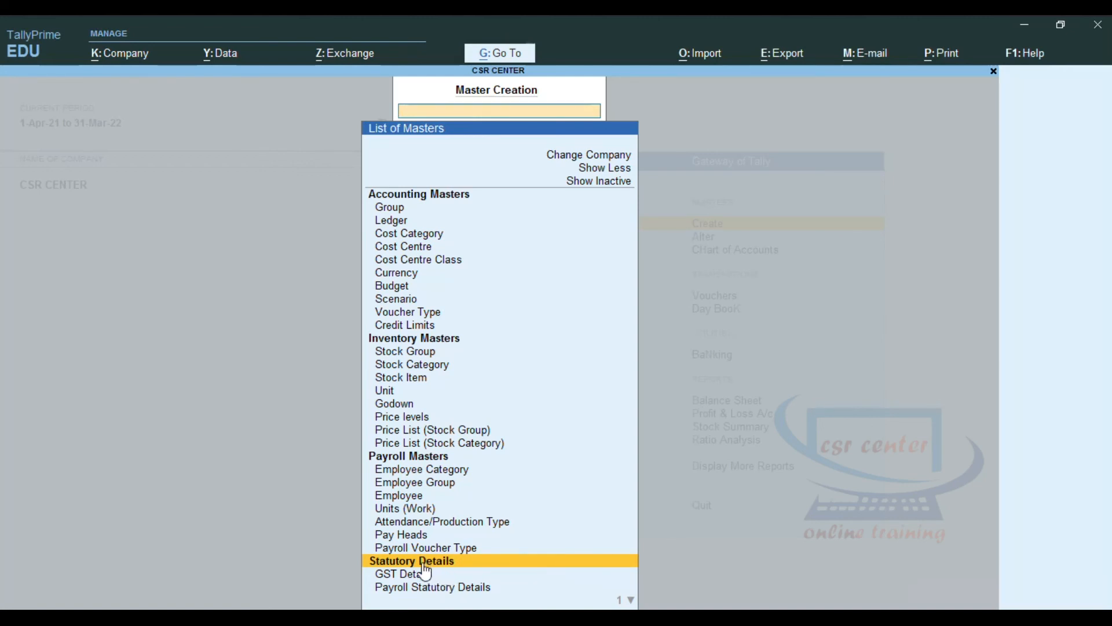
pyautogui.click(407, 577)
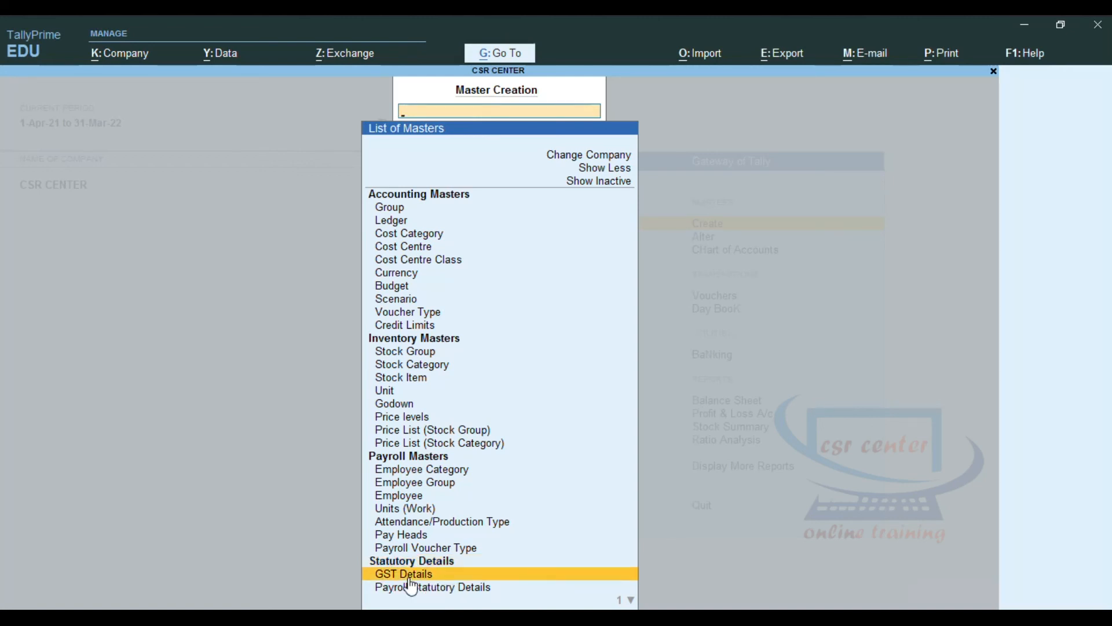
pyautogui.click(409, 577)
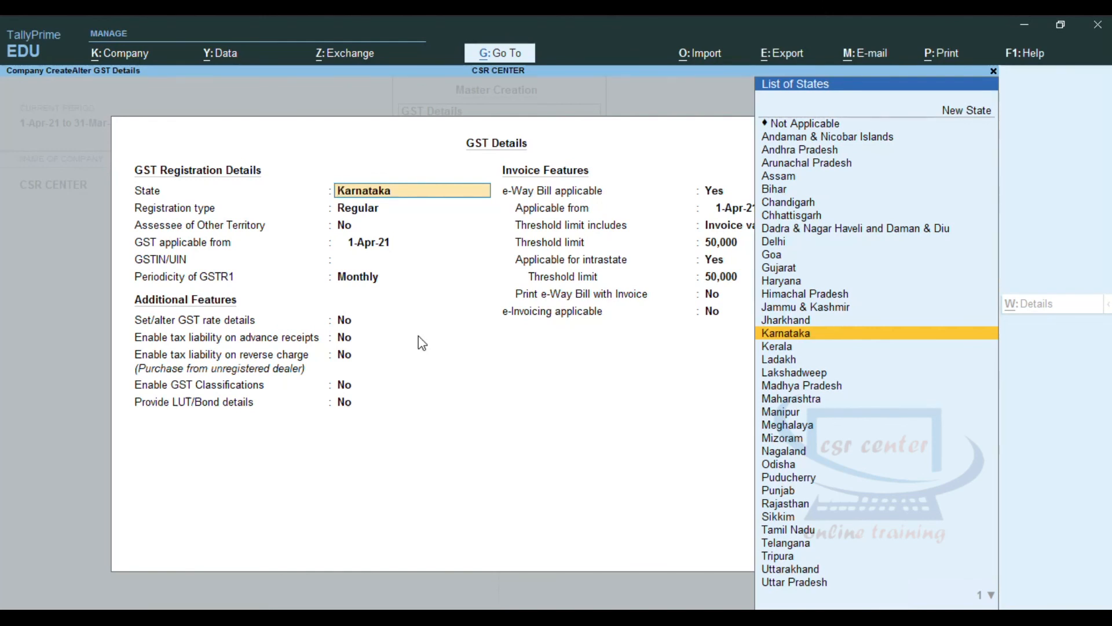
pyautogui.press('Escape')
pyautogui.press('Escape')
pyautogui.press('y')
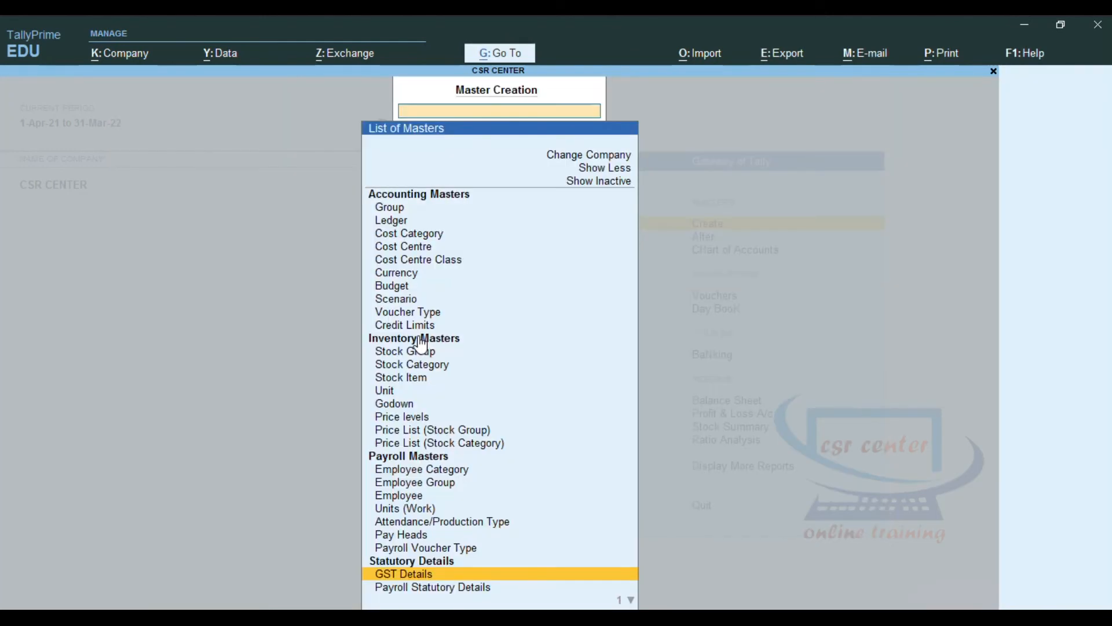
# Step: View the Payroll Statutory Details form, leave it unfilled, and return to the Gateway of Tally
pyautogui.press('Down')
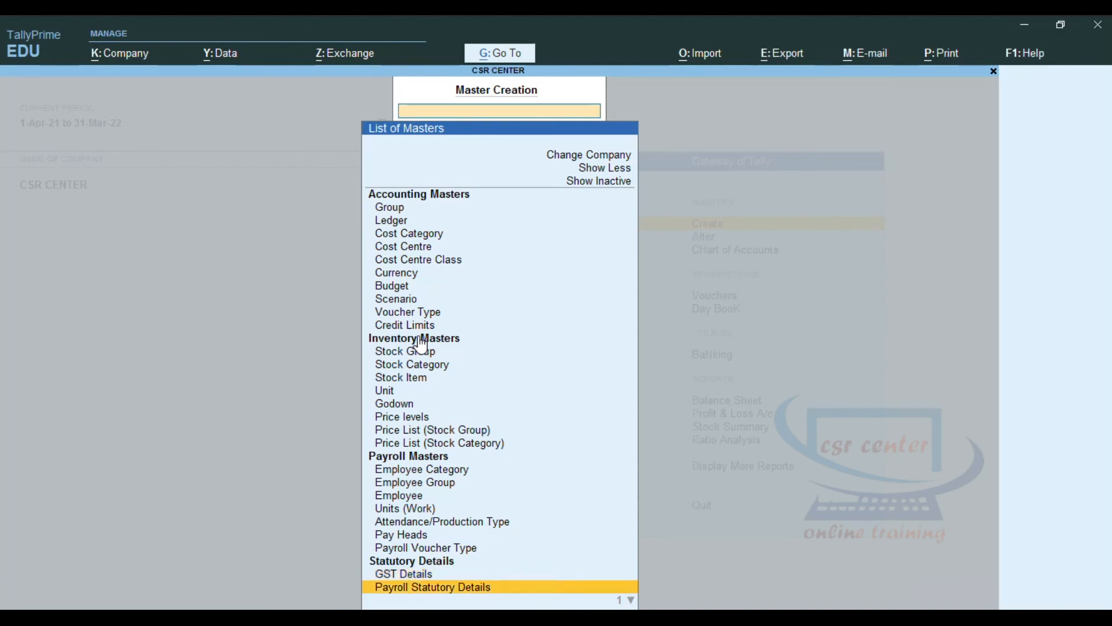
pyautogui.press('Return')
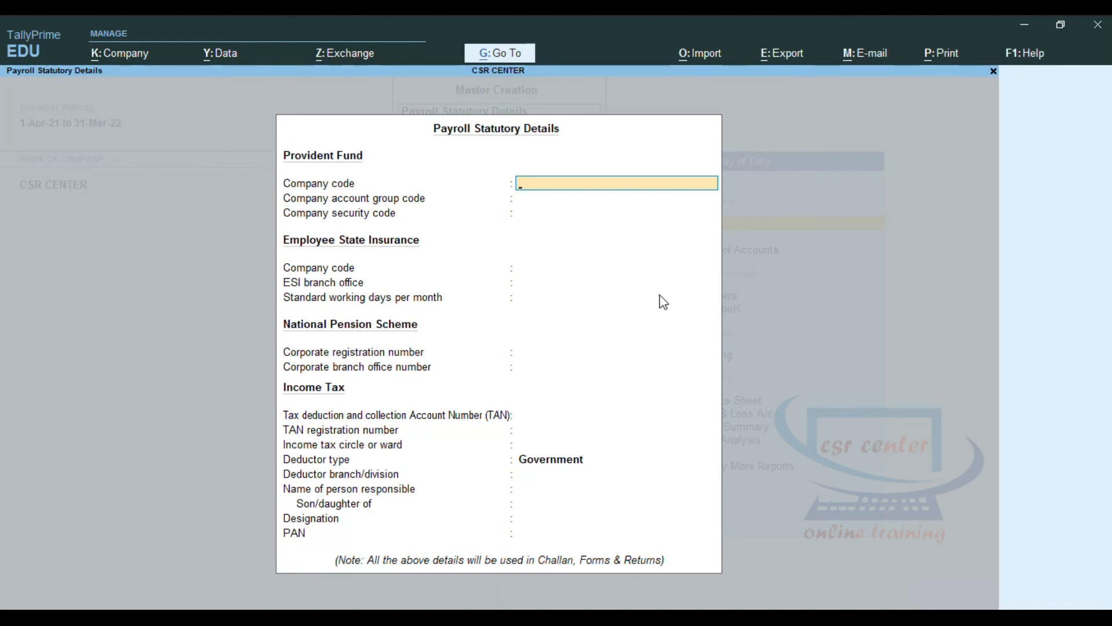
pyautogui.press('Escape')
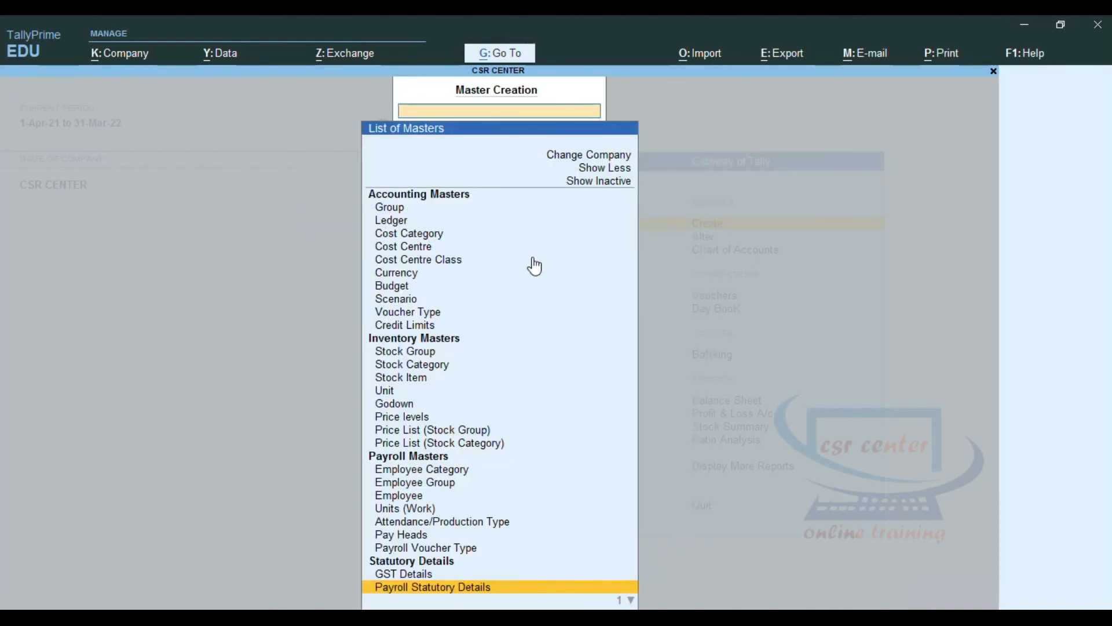
pyautogui.press('Escape')
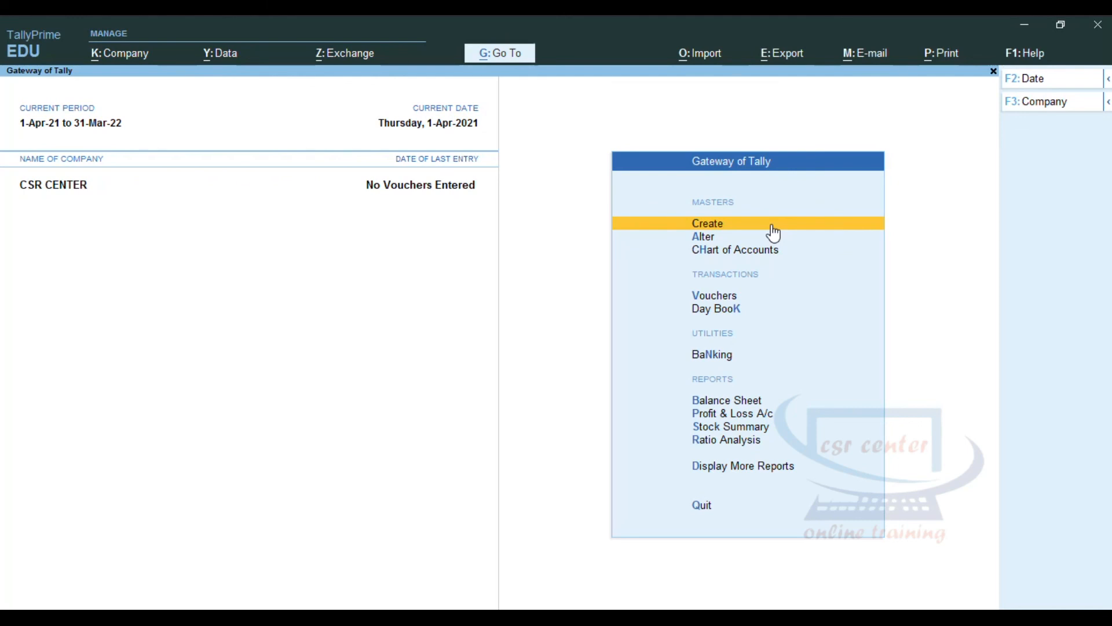
# Step: Look over the masters available for alteration and return to the Gateway of Tally
pyautogui.click(704, 238)
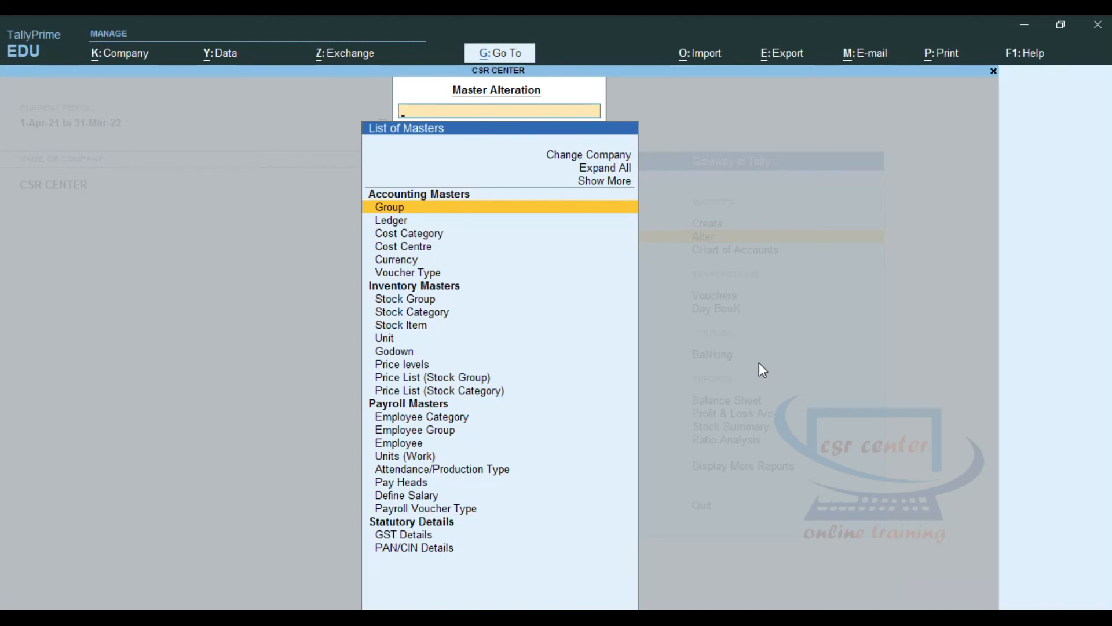
pyautogui.press('Escape')
pyautogui.press('Down')
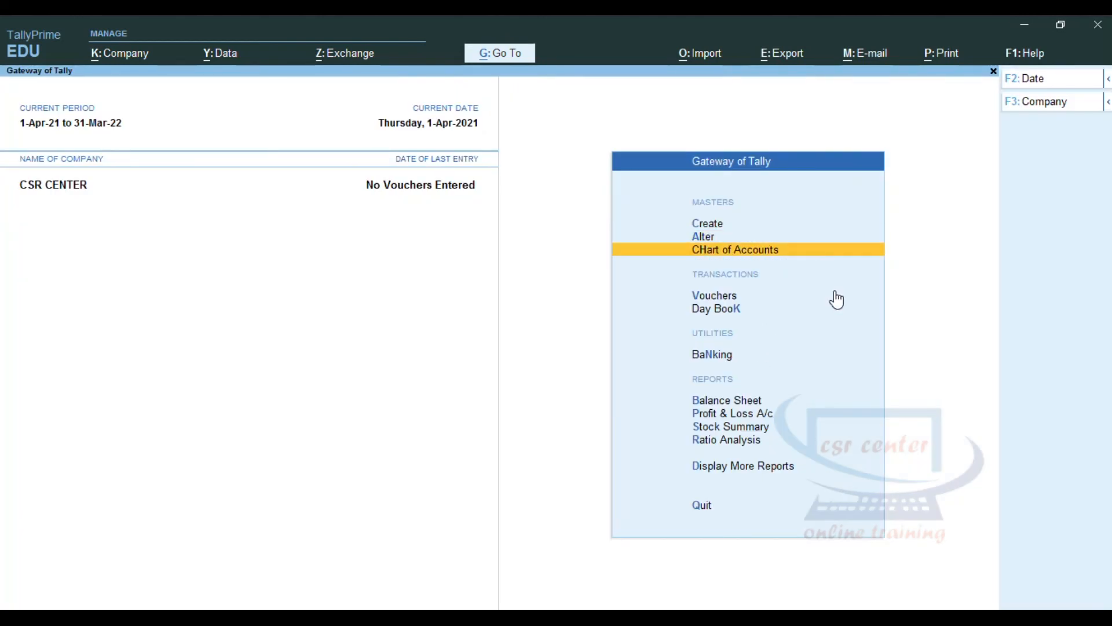